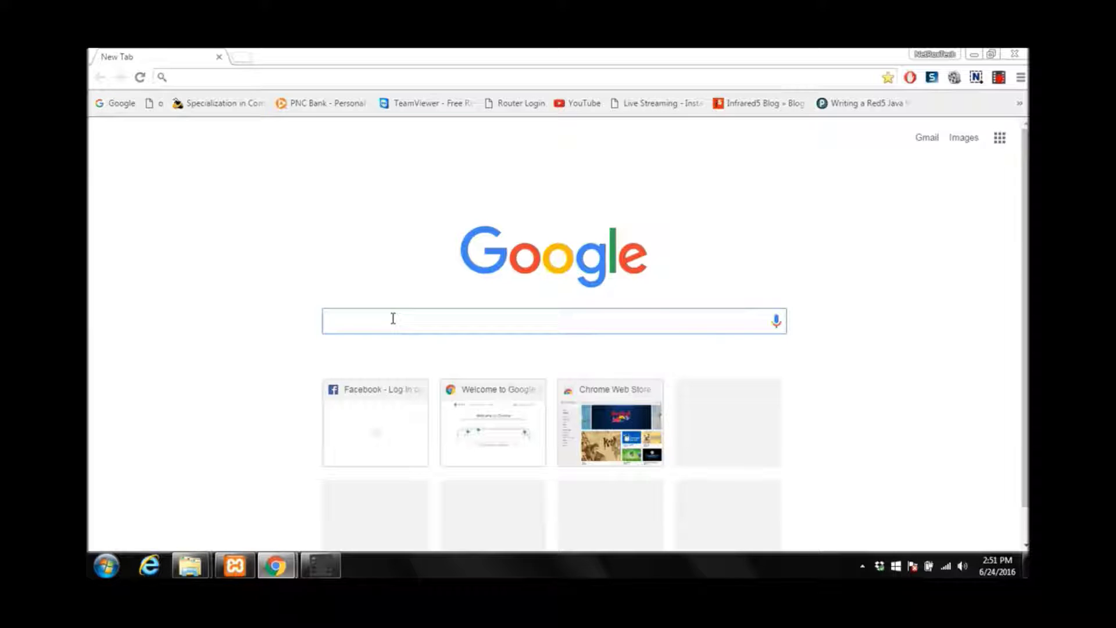
Search Google for 'wordpress download' and open the official Download WordPress page on wordpress.org
click(393, 318)
text(wordpress download)
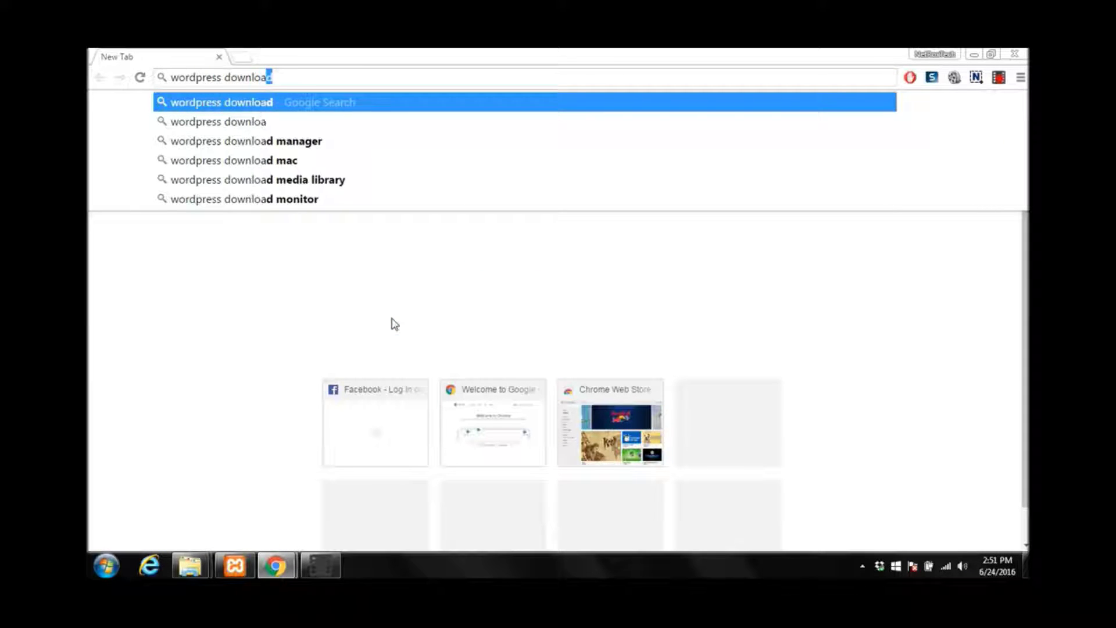
key(Return)
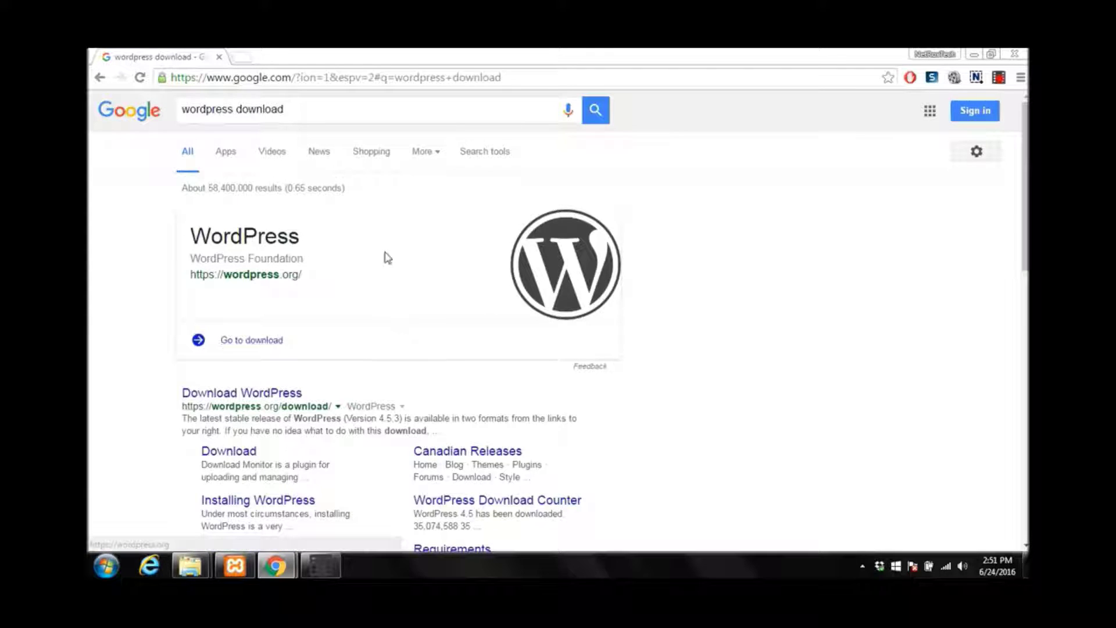
scroll(386, 273, down, 2)
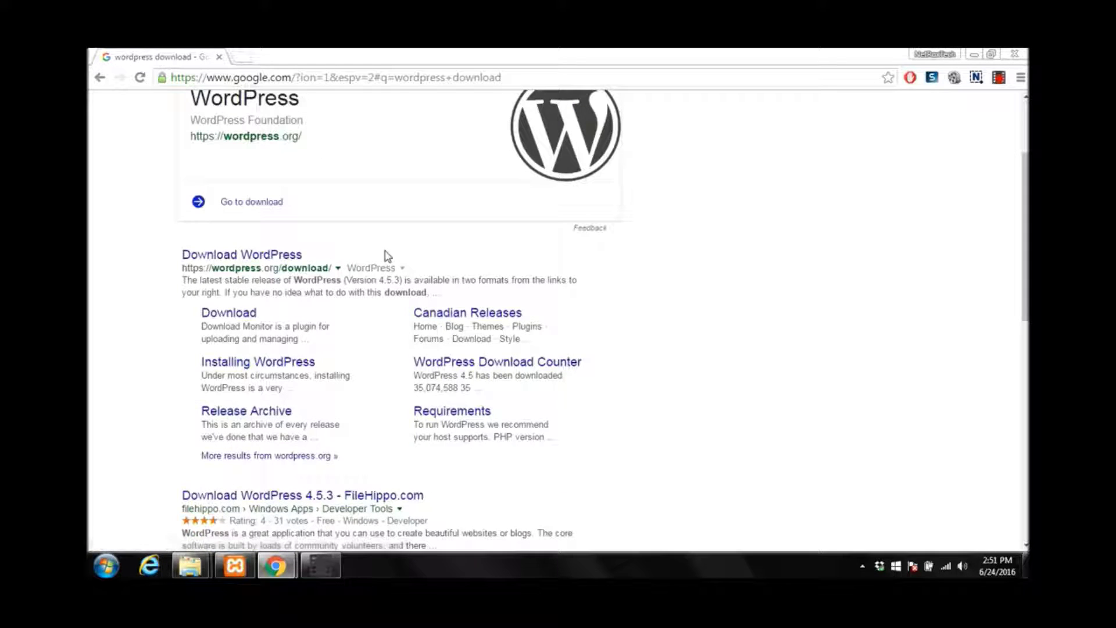
click(225, 256)
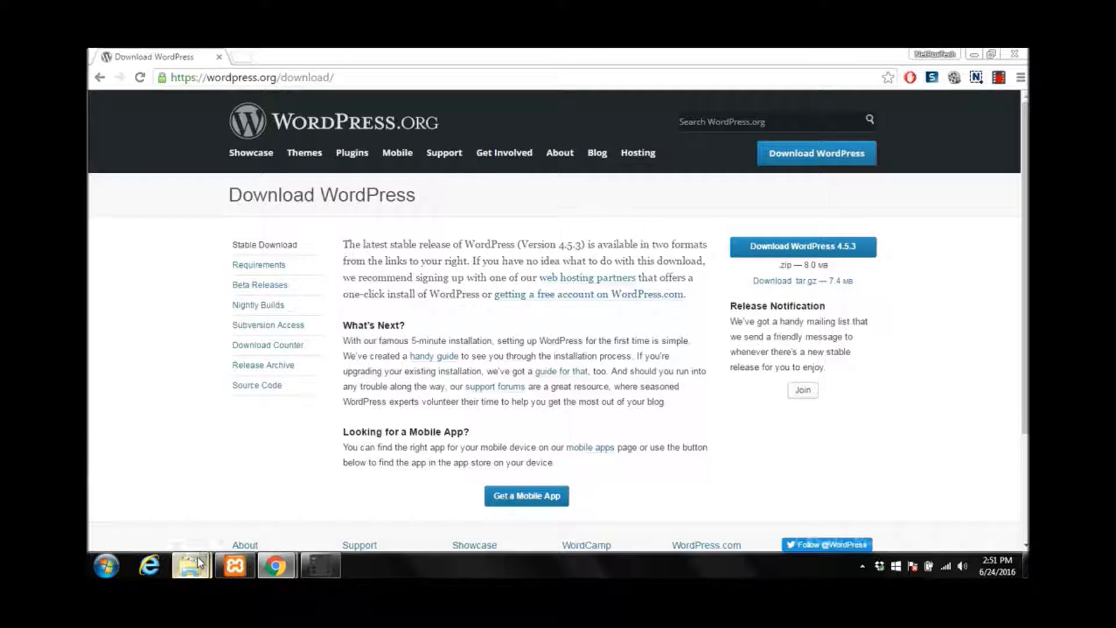
mouse_move(197, 556)
click(182, 518)
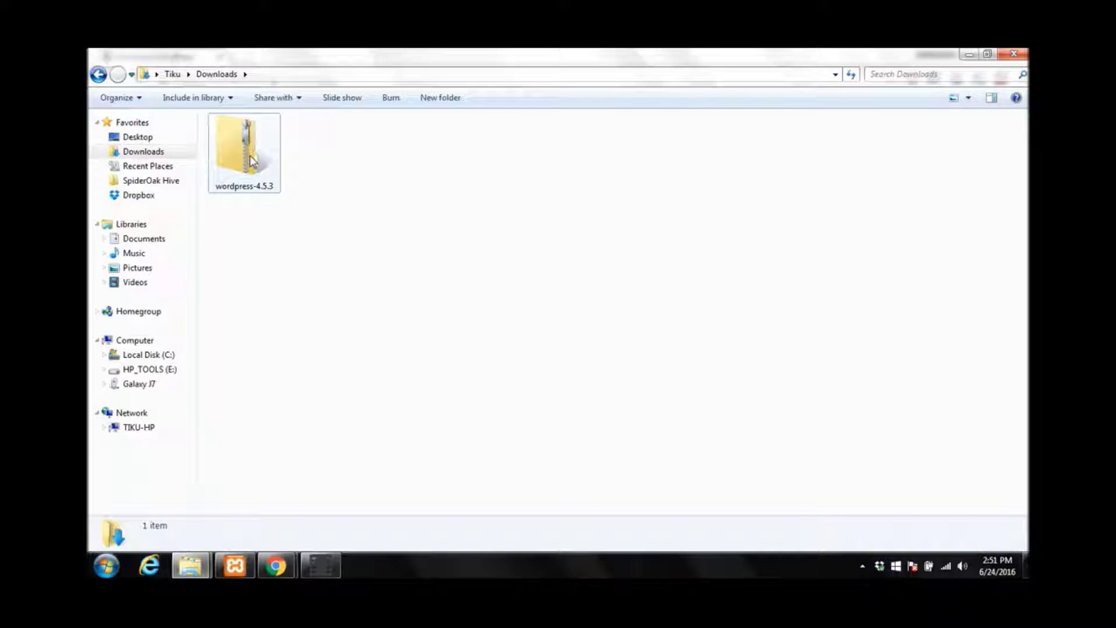
Extract the wordpress-4.5.3 zip with 7-Zip into a wordpress-4.5.3 folder
right_click(252, 157)
mouse_move(301, 264)
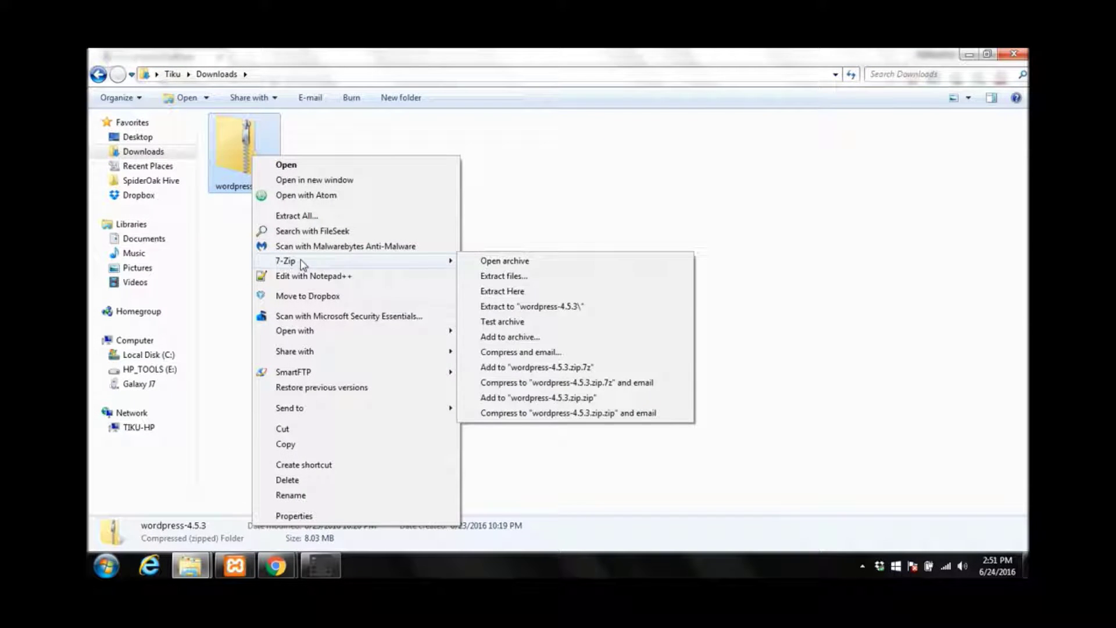
click(575, 307)
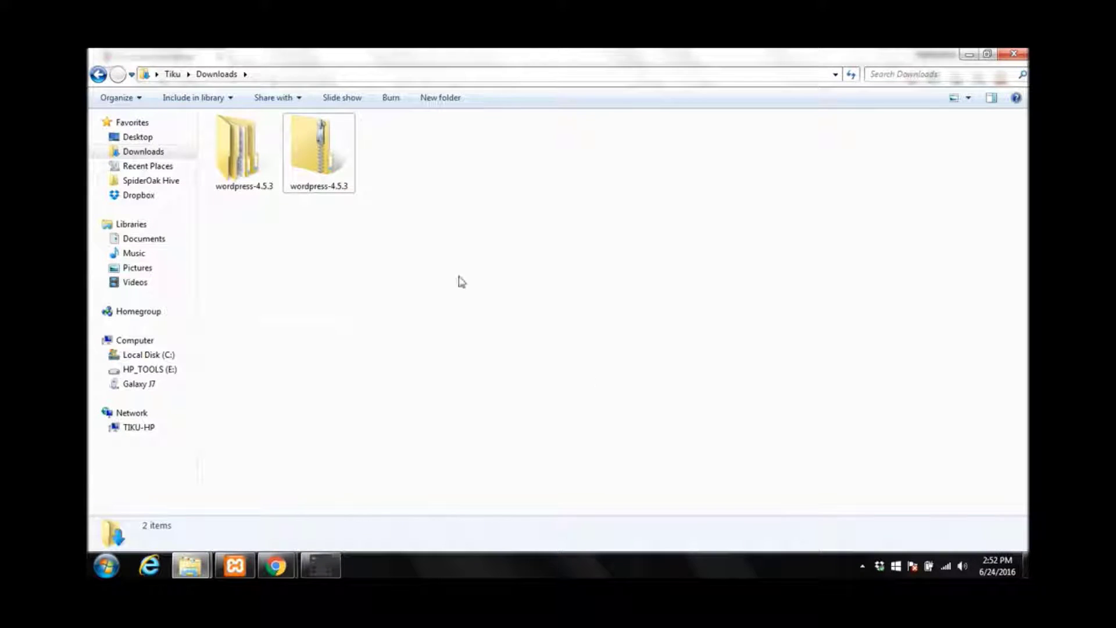
Copy the wordpress folder from inside the extracted wordpress-4.5.3 folder
double_click(261, 172)
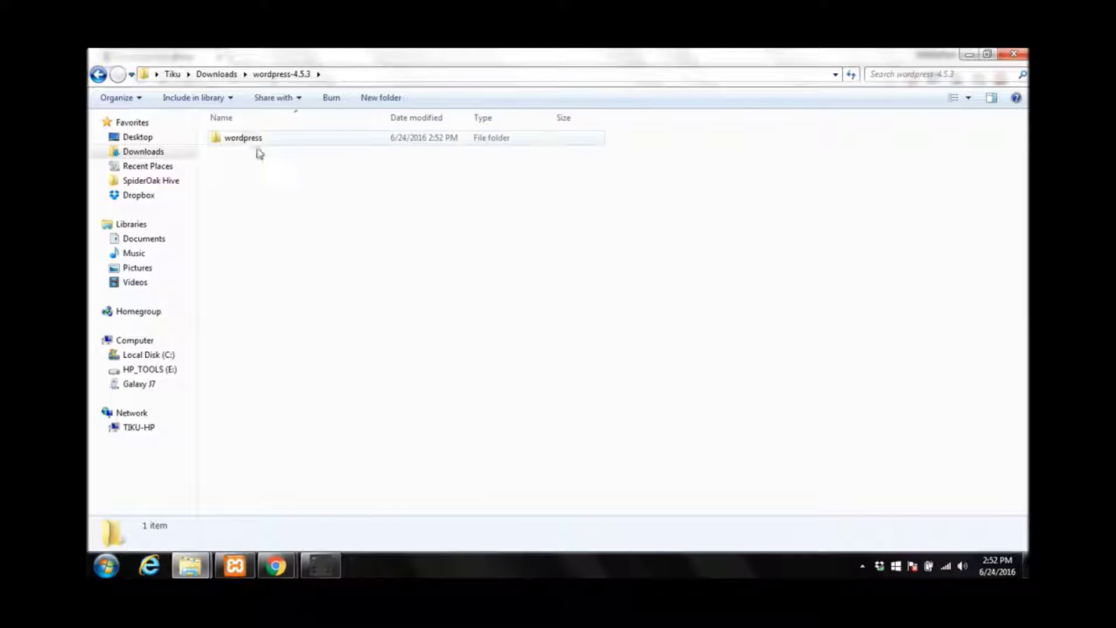
right_click(254, 138)
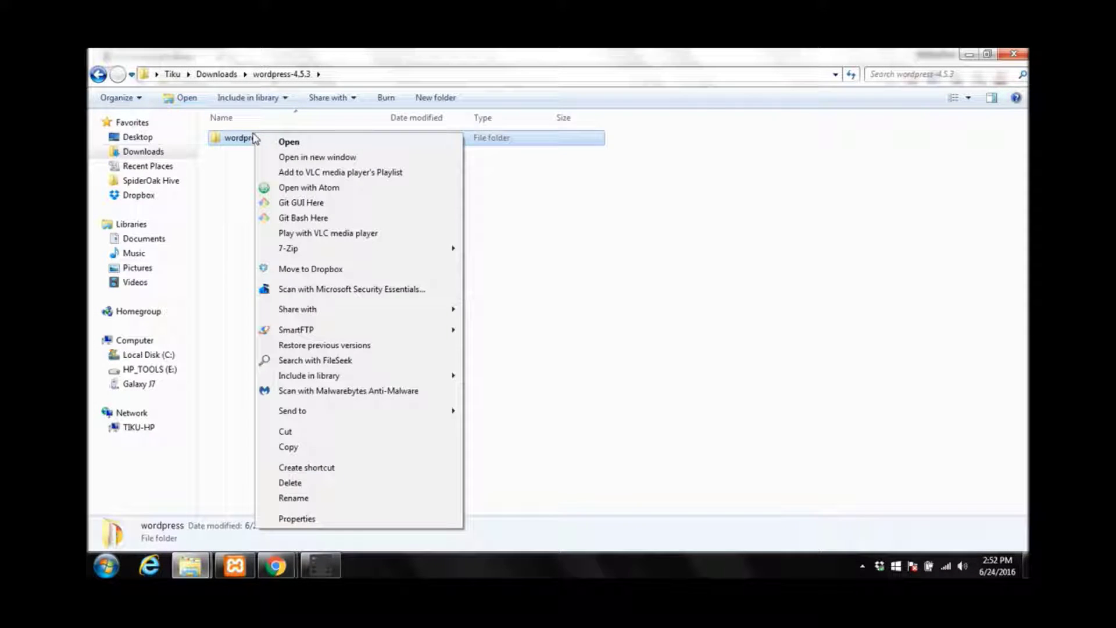
click(305, 446)
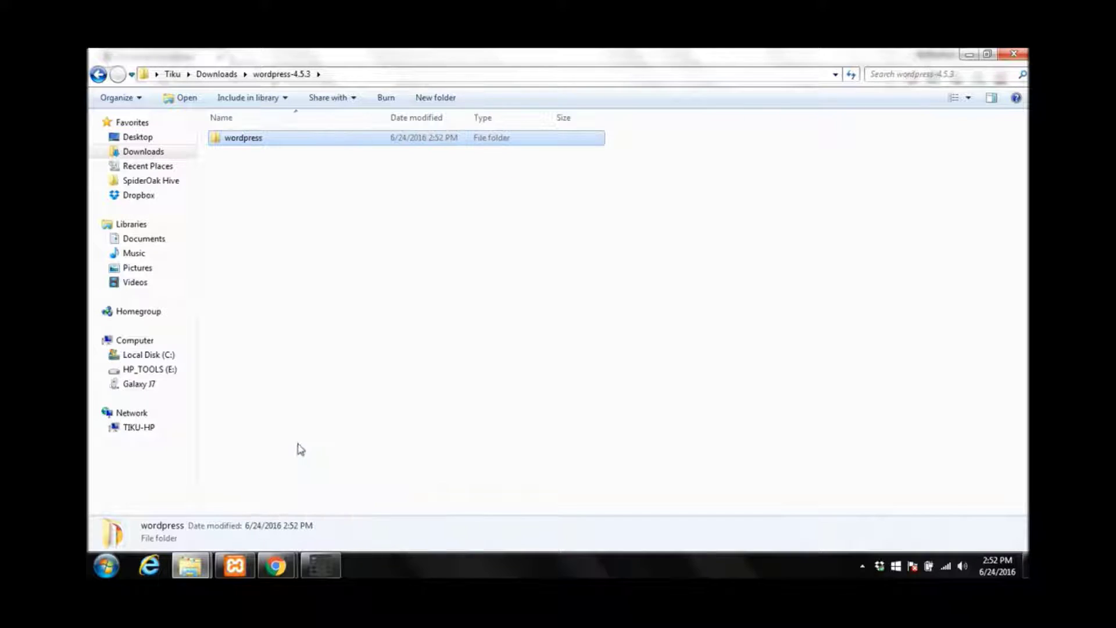
mouse_move(199, 559)
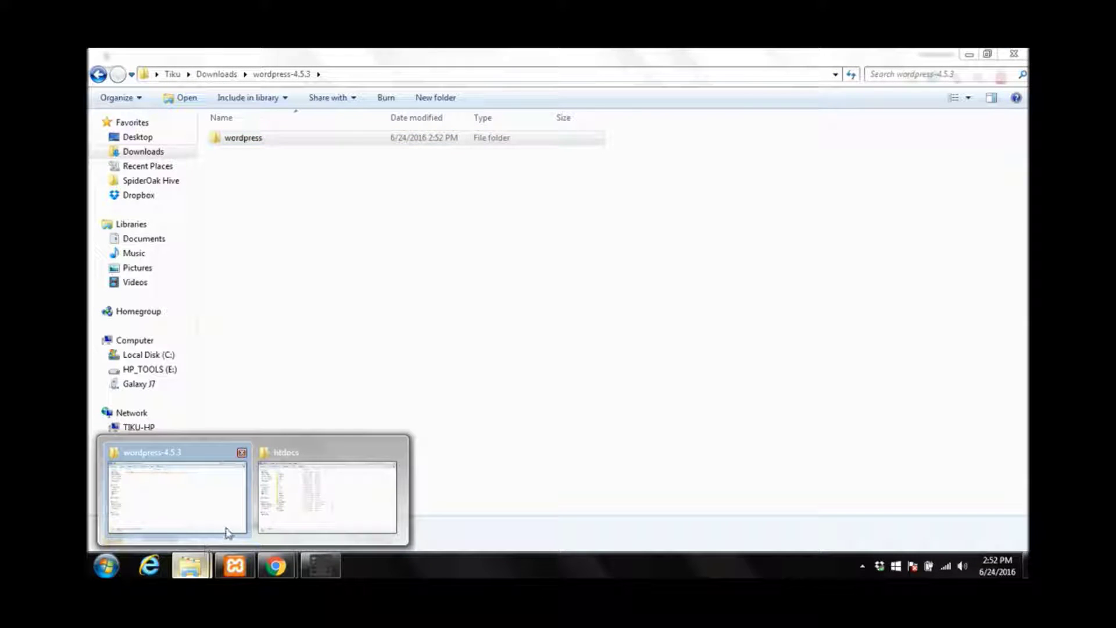
Navigate the Explorer window to C:\xampp\htdocs
click(287, 501)
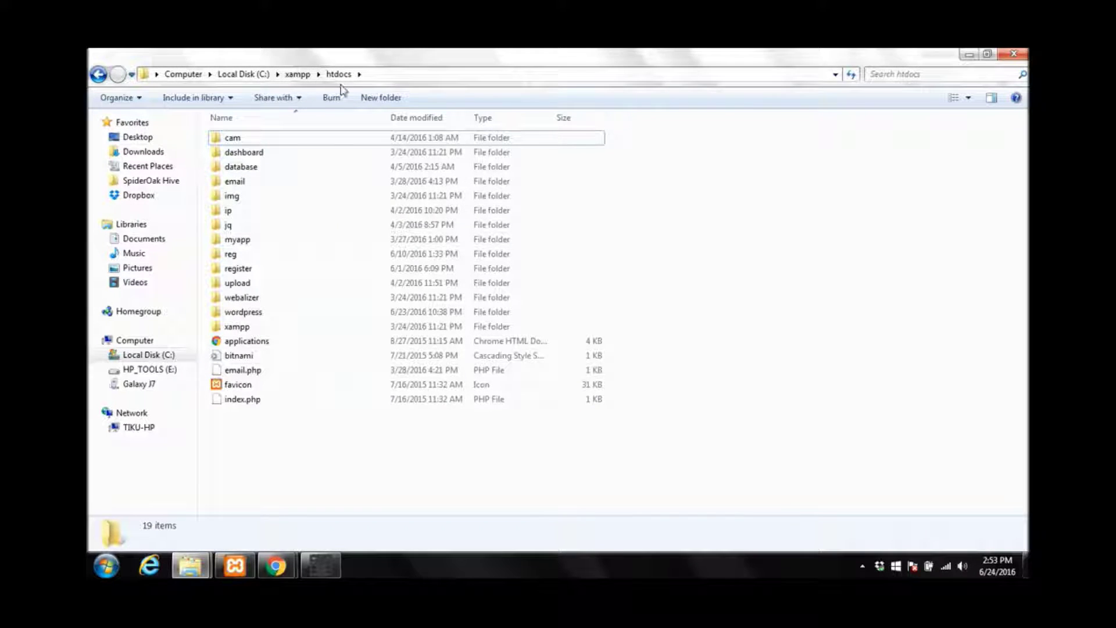
click(307, 76)
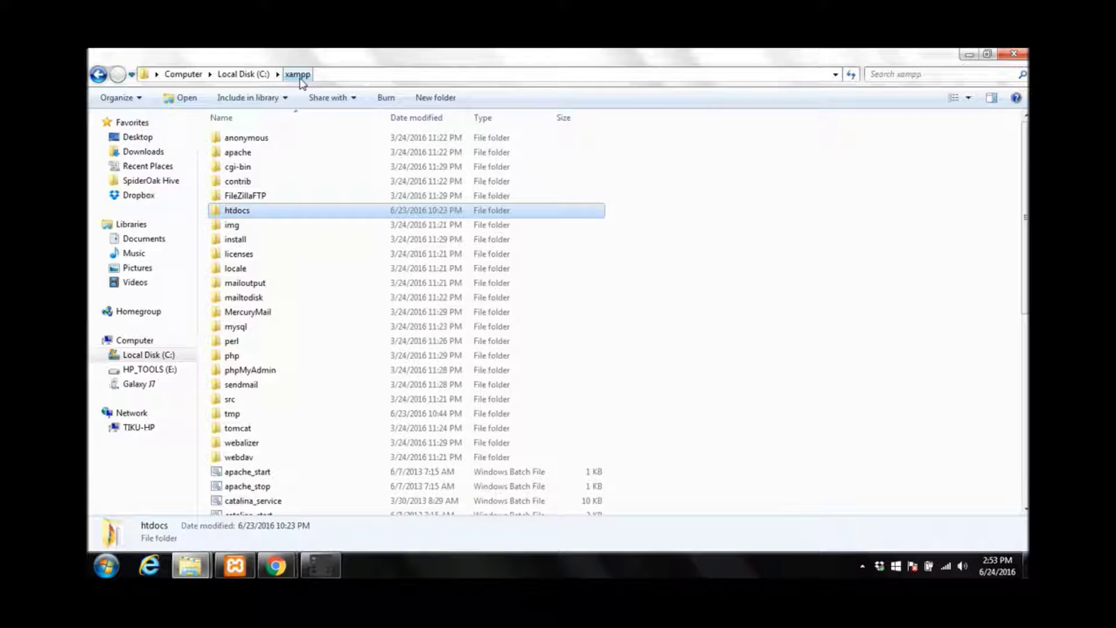
double_click(247, 211)
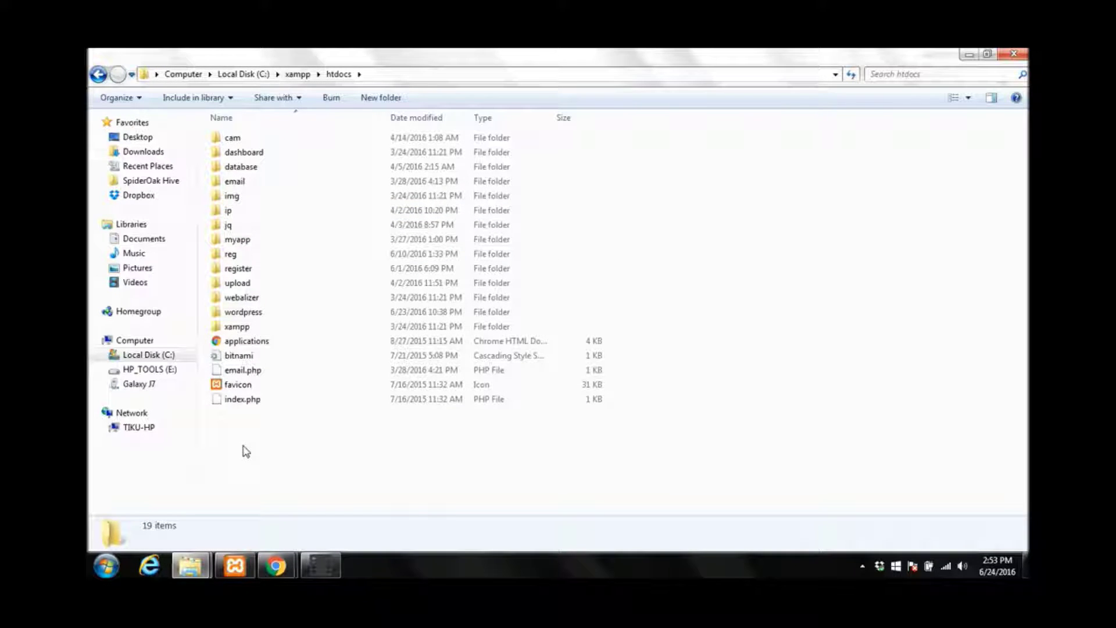
Rename the existing wordpress folder in htdocs to wordpressx
right_click(255, 314)
click(232, 421)
right_click(230, 423)
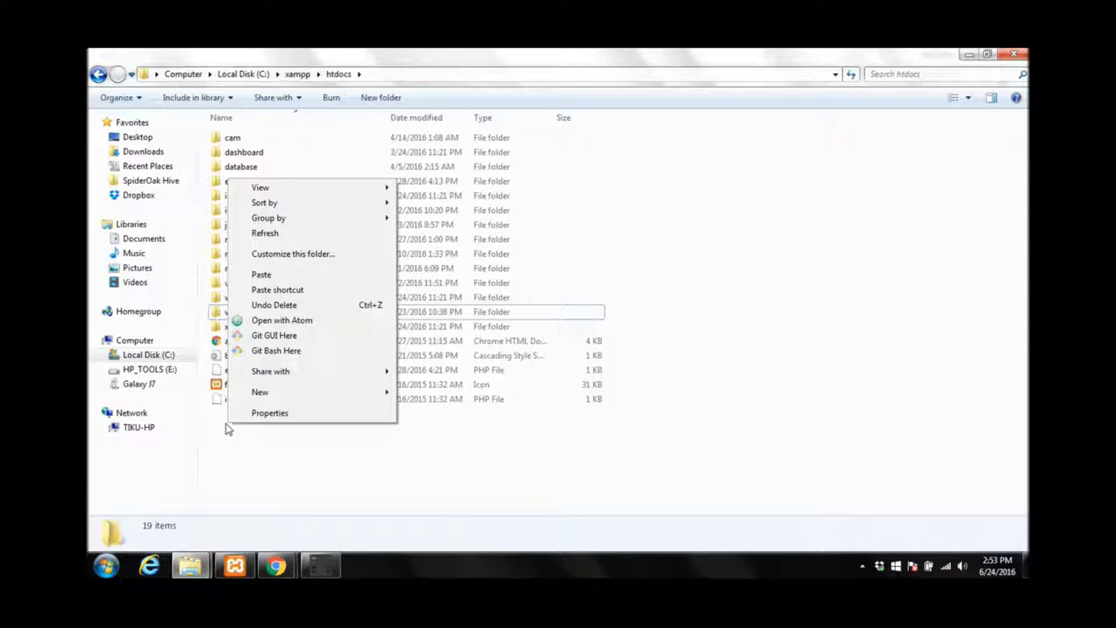
click(224, 320)
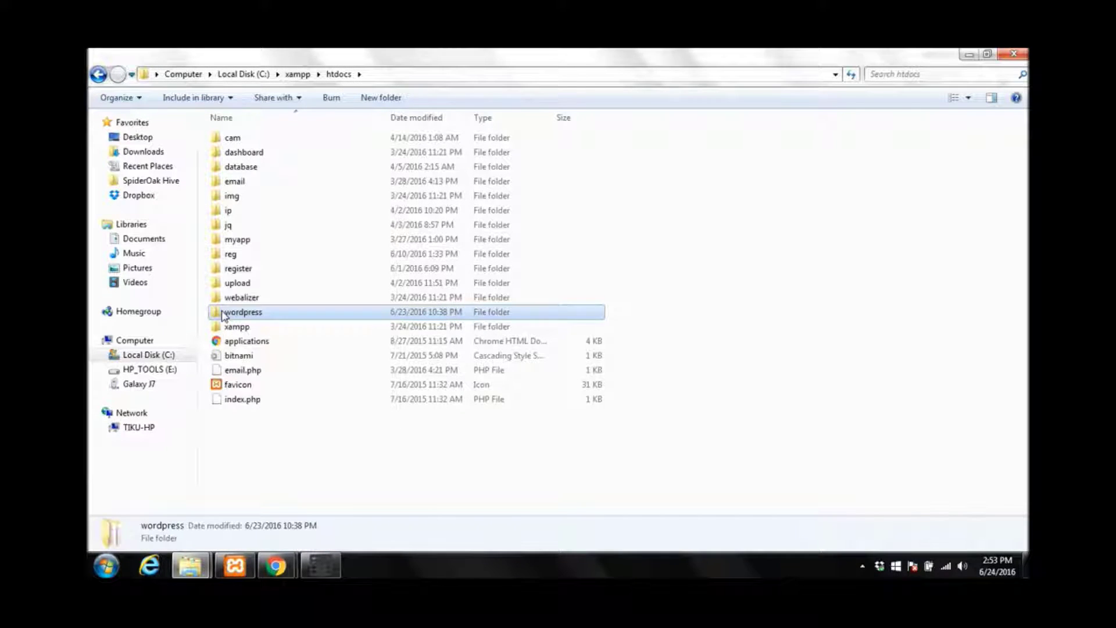
right_click(224, 320)
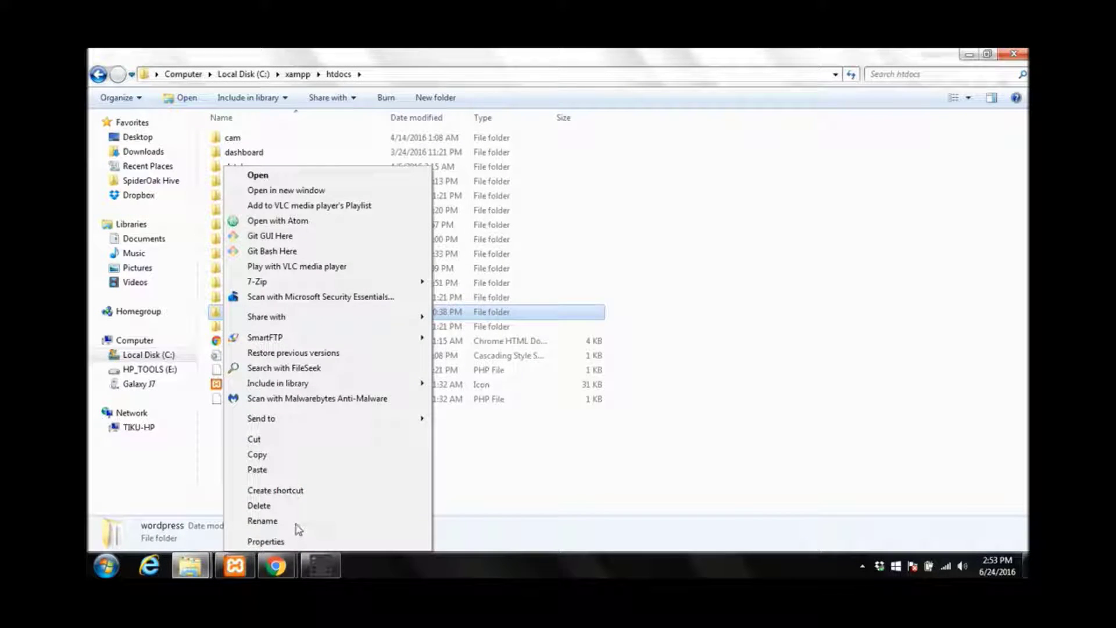
click(296, 522)
click(267, 314)
text(x)
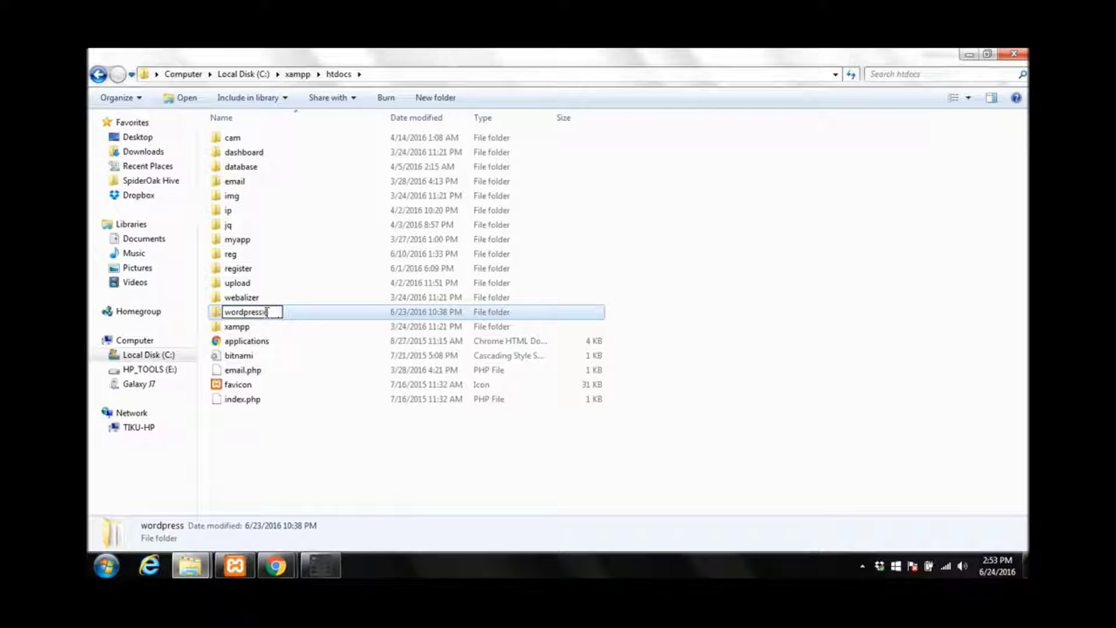
click(308, 454)
Paste the fresh wordpress folder into htdocs, check its files, and return to Chrome
right_click(269, 448)
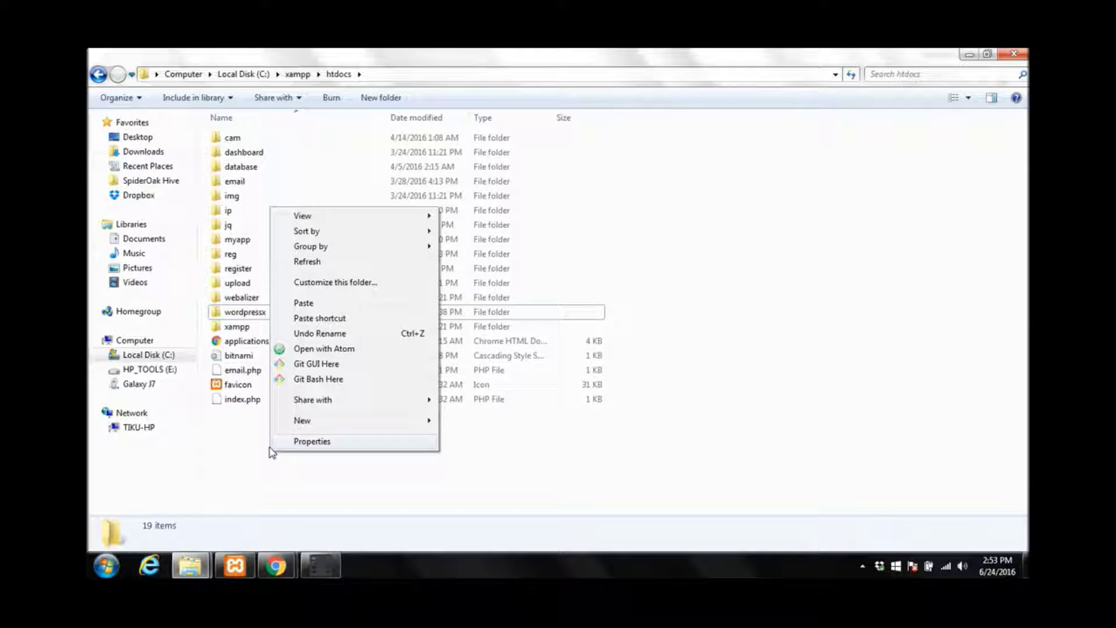
click(305, 301)
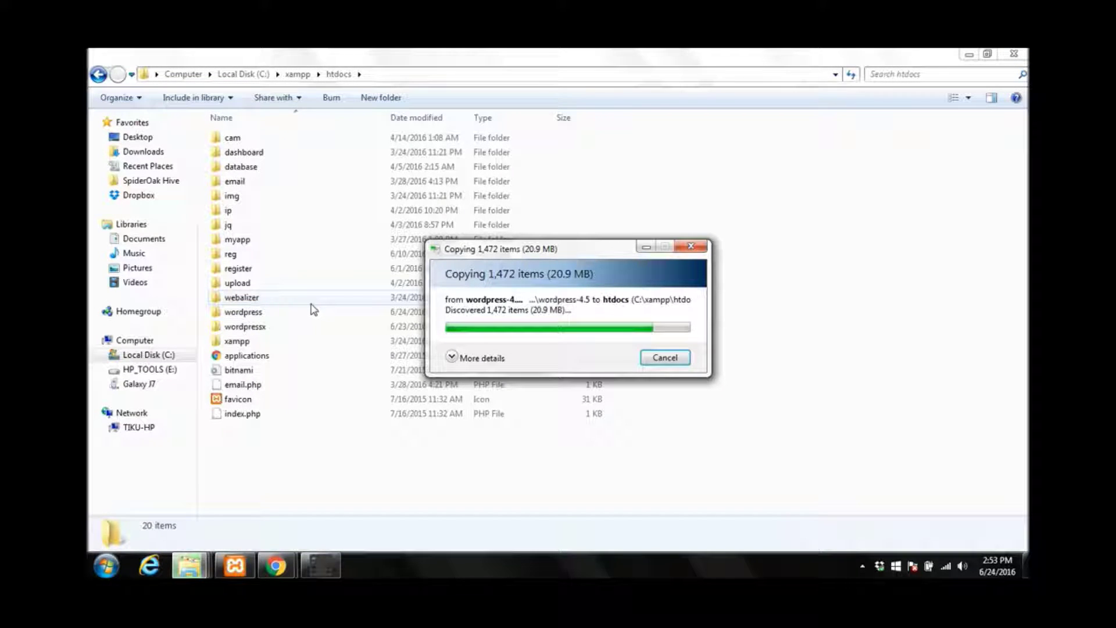
click(311, 309)
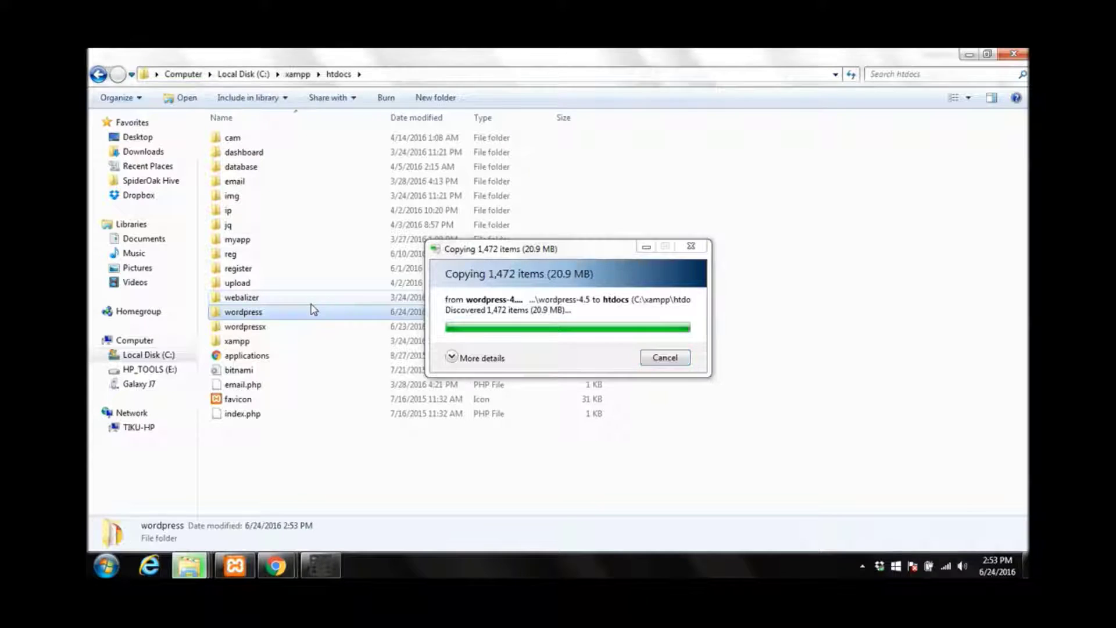
double_click(257, 317)
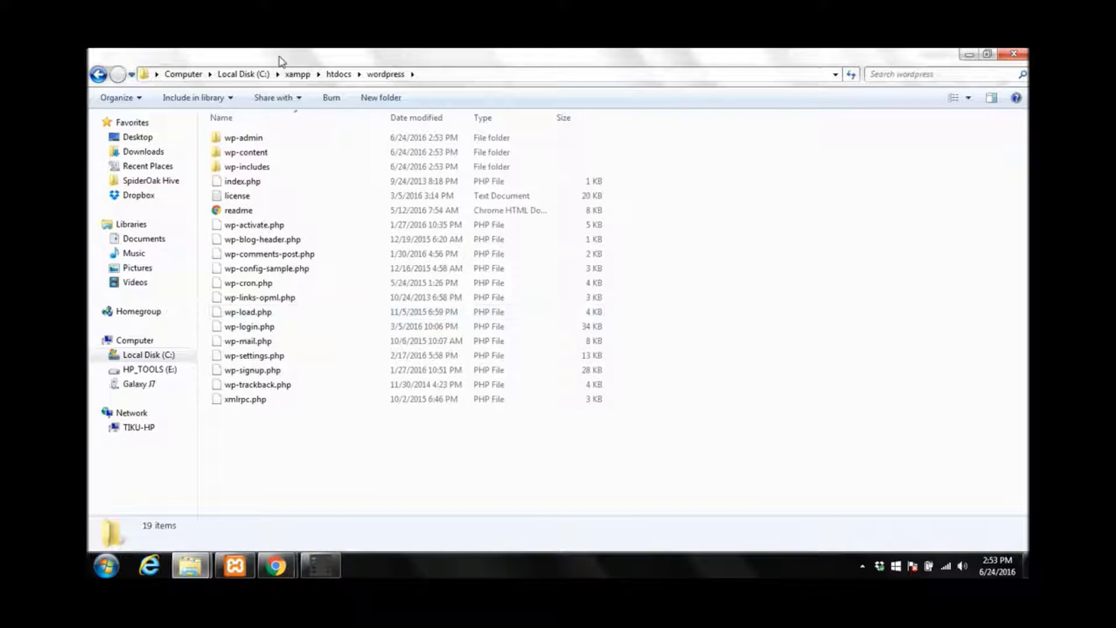
mouse_move(285, 558)
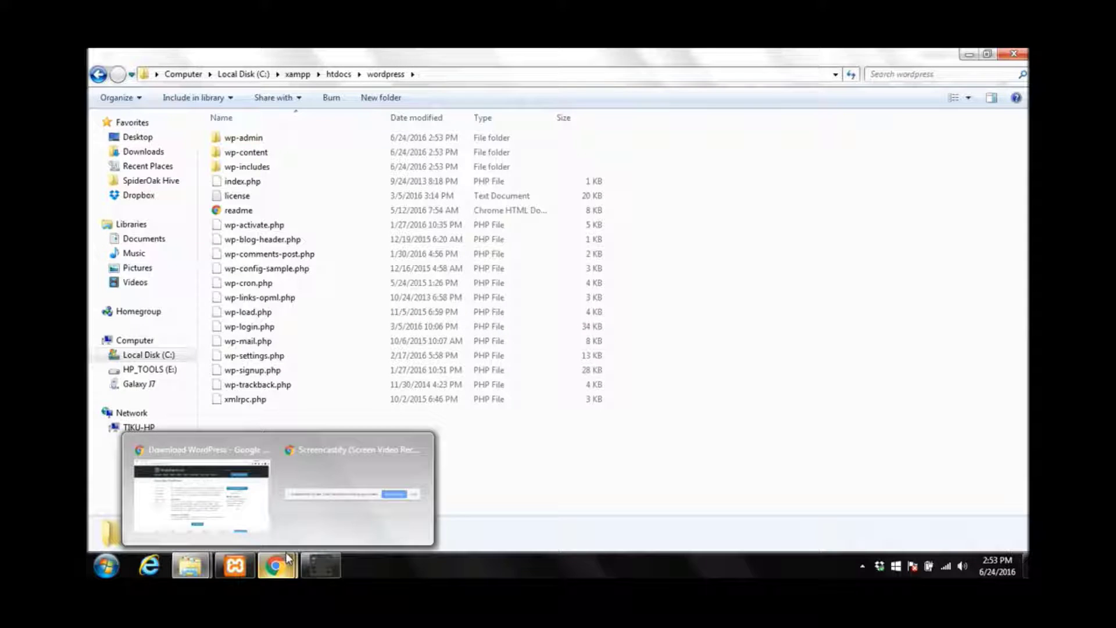
click(250, 486)
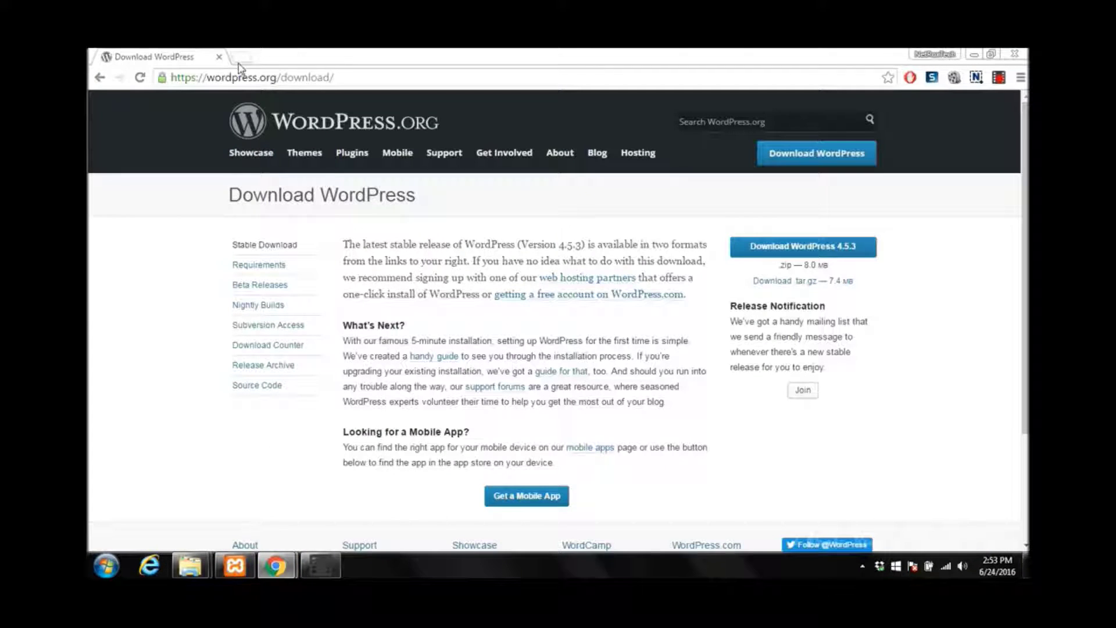
Start Apache and MySQL in XAMPP and open phpMyAdmin through MySQL's Admin button
click(240, 58)
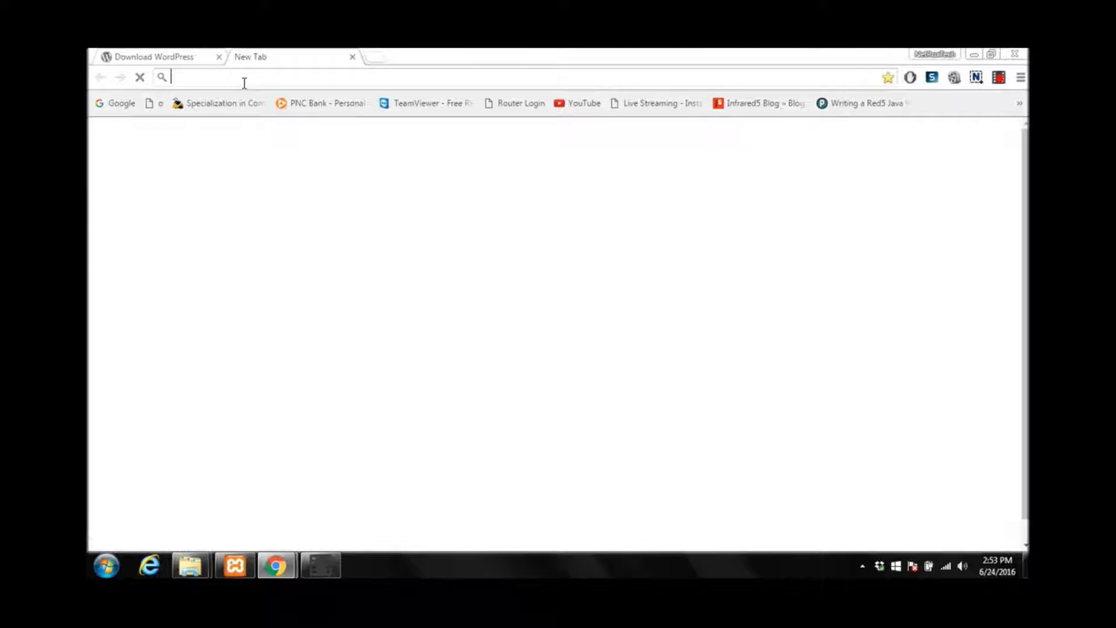
click(235, 565)
click(327, 125)
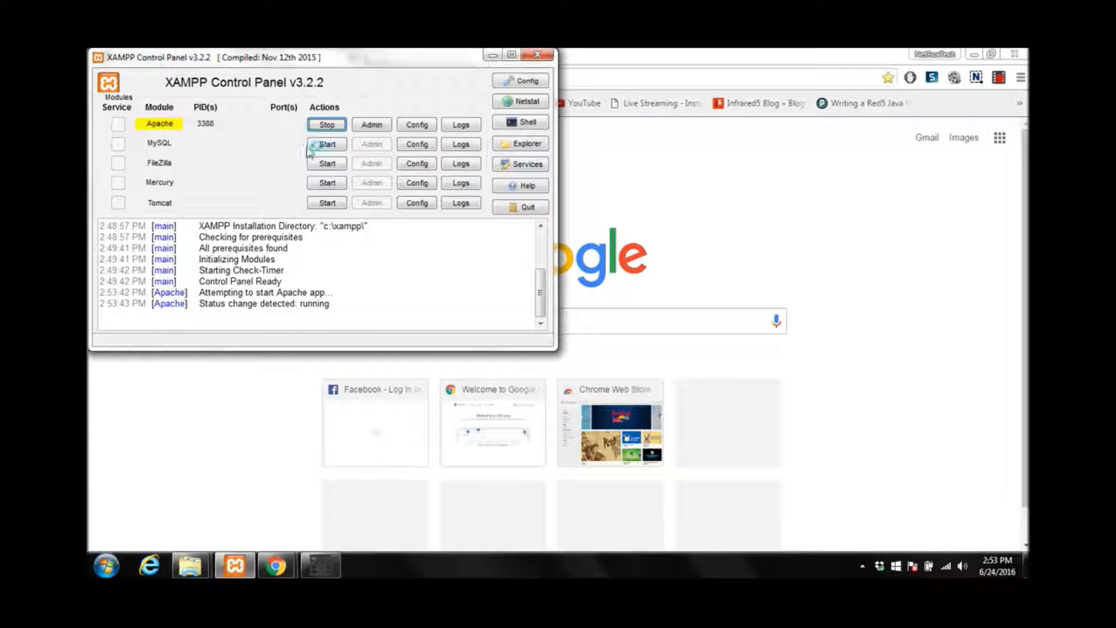
click(314, 145)
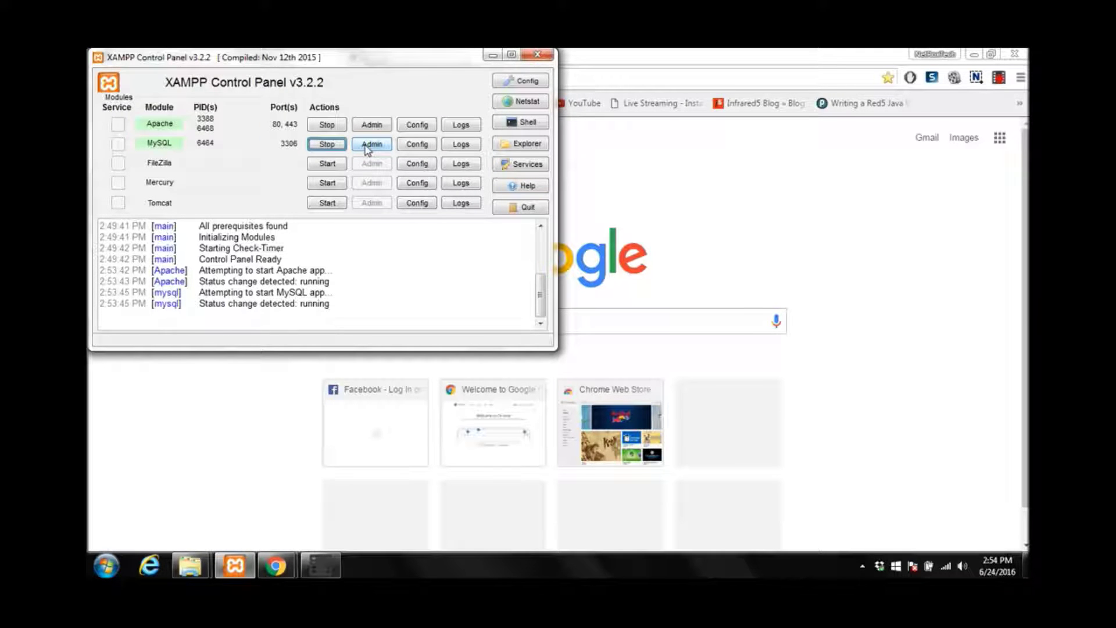
click(366, 145)
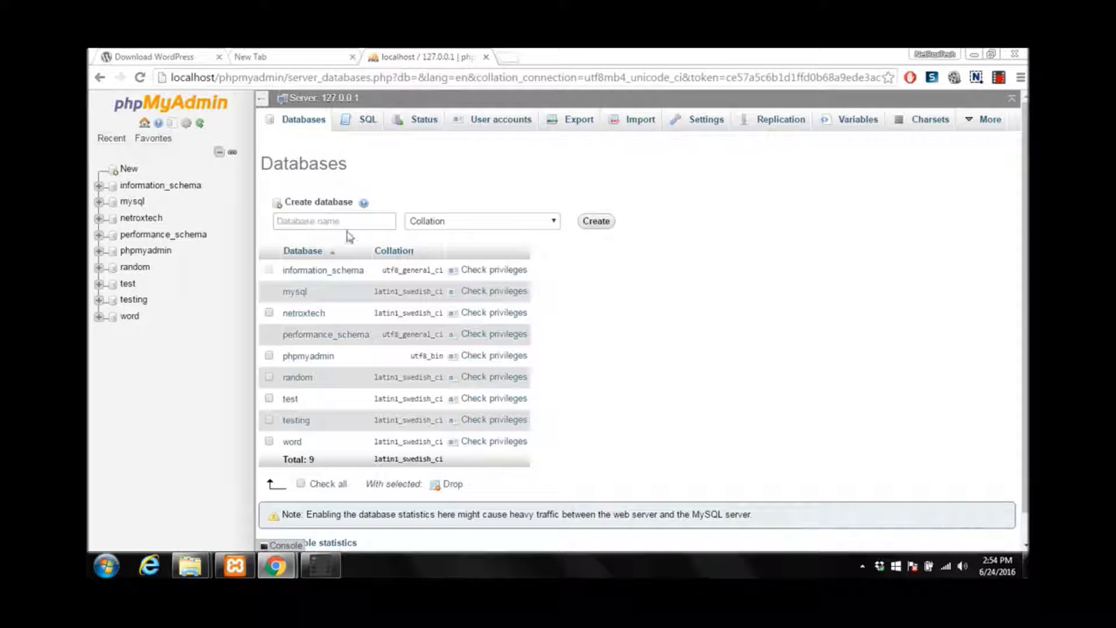
Create an empty database named 'website' in phpMyAdmin, then go back to the new tab
click(342, 221)
text(websit)
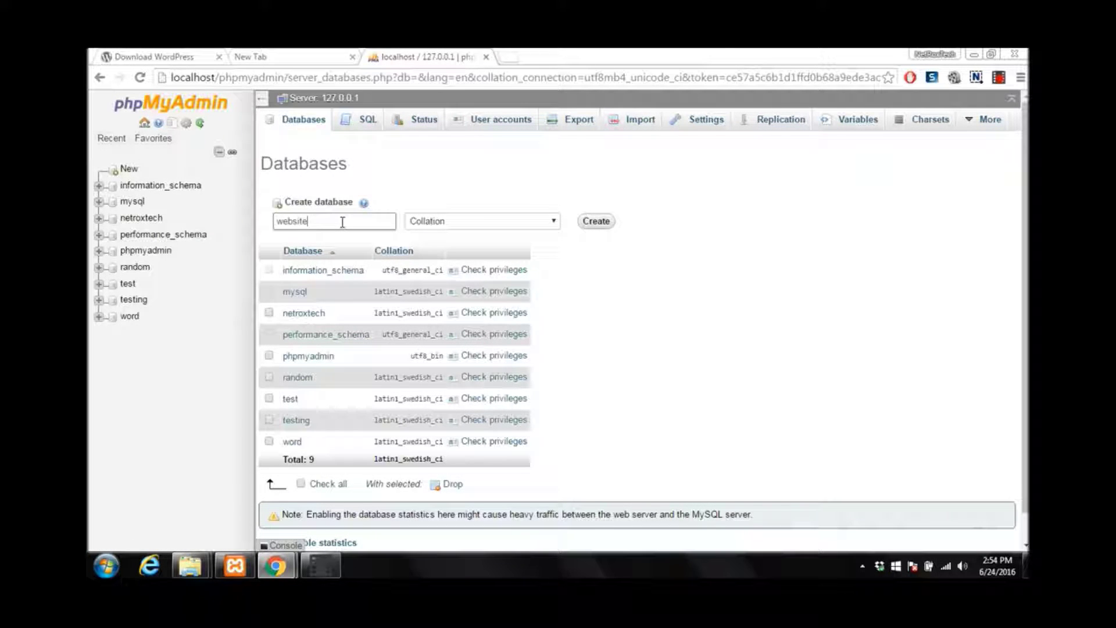
click(598, 224)
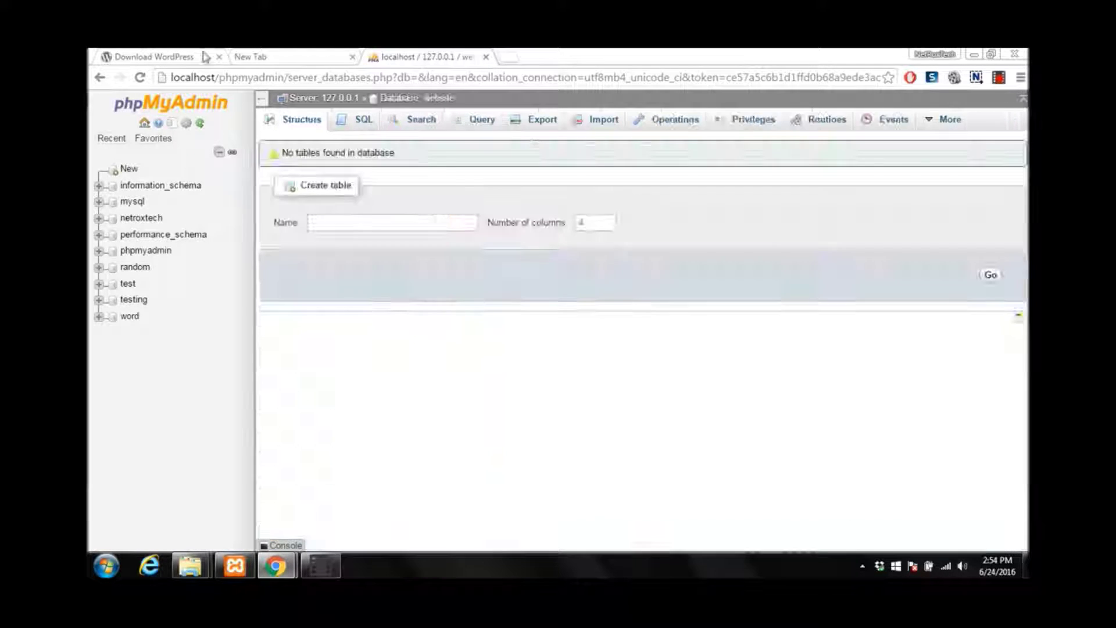
click(250, 57)
click(202, 55)
click(253, 55)
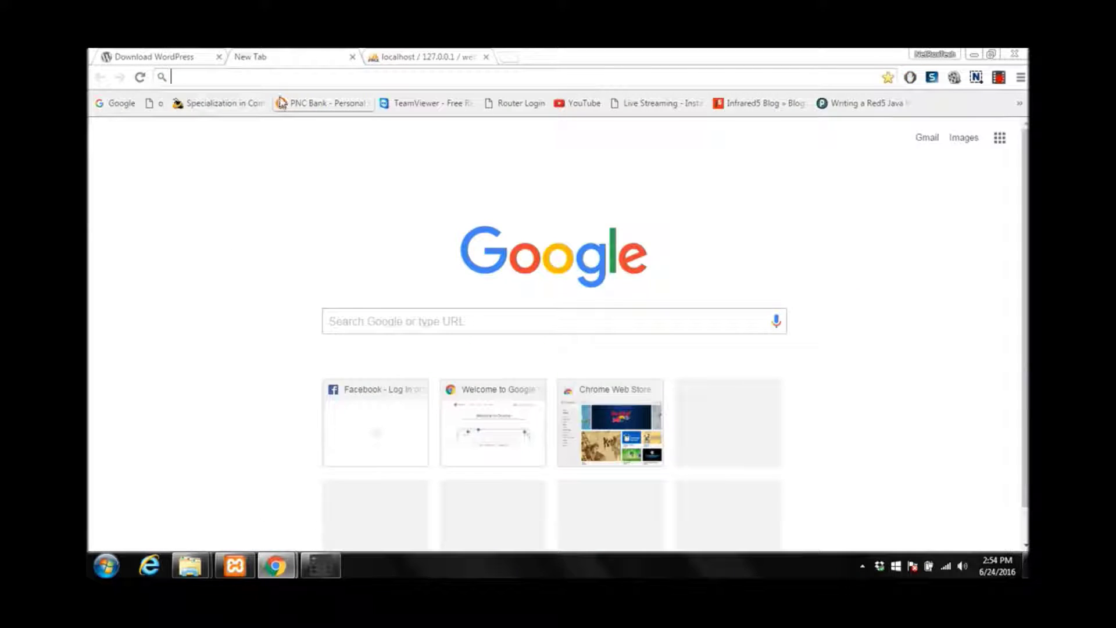
click(394, 55)
click(298, 55)
click(267, 71)
text(http:/)
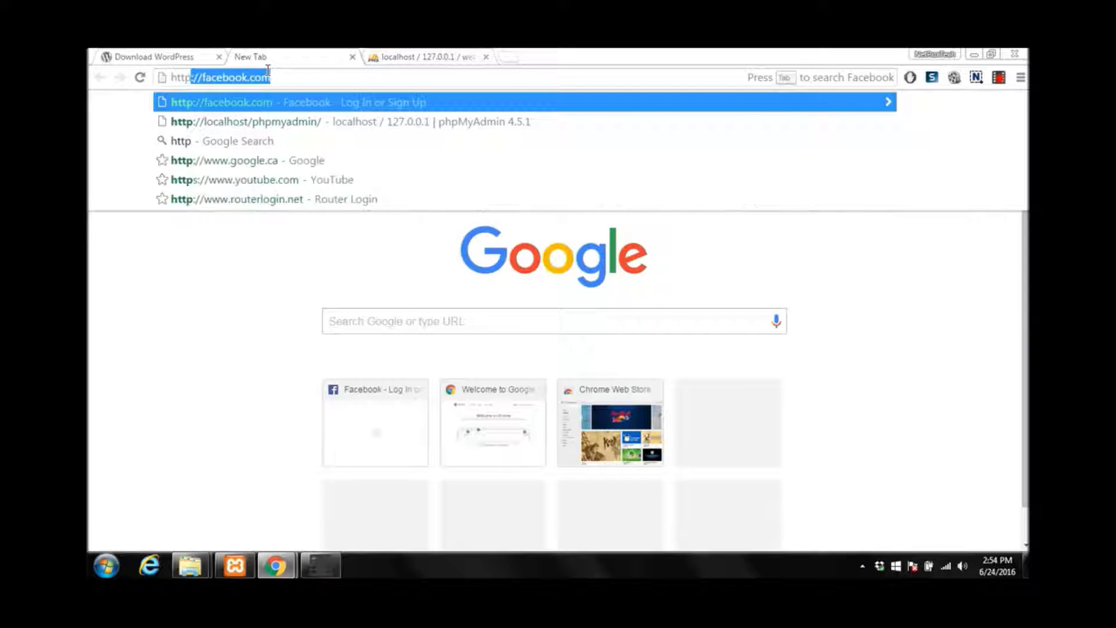
text(/)
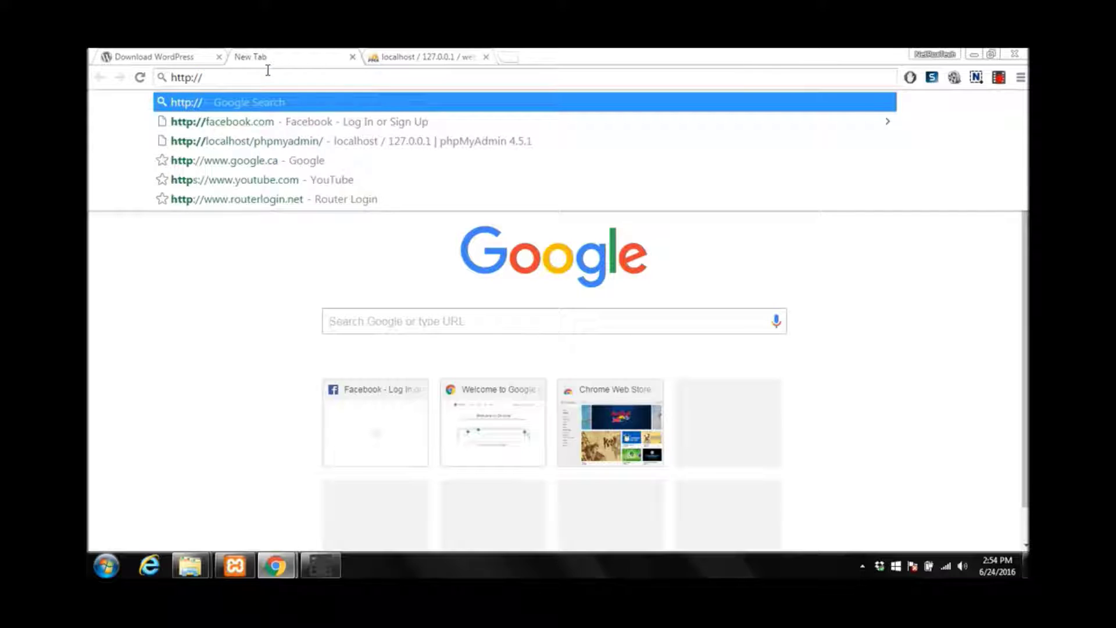
text(localhost)
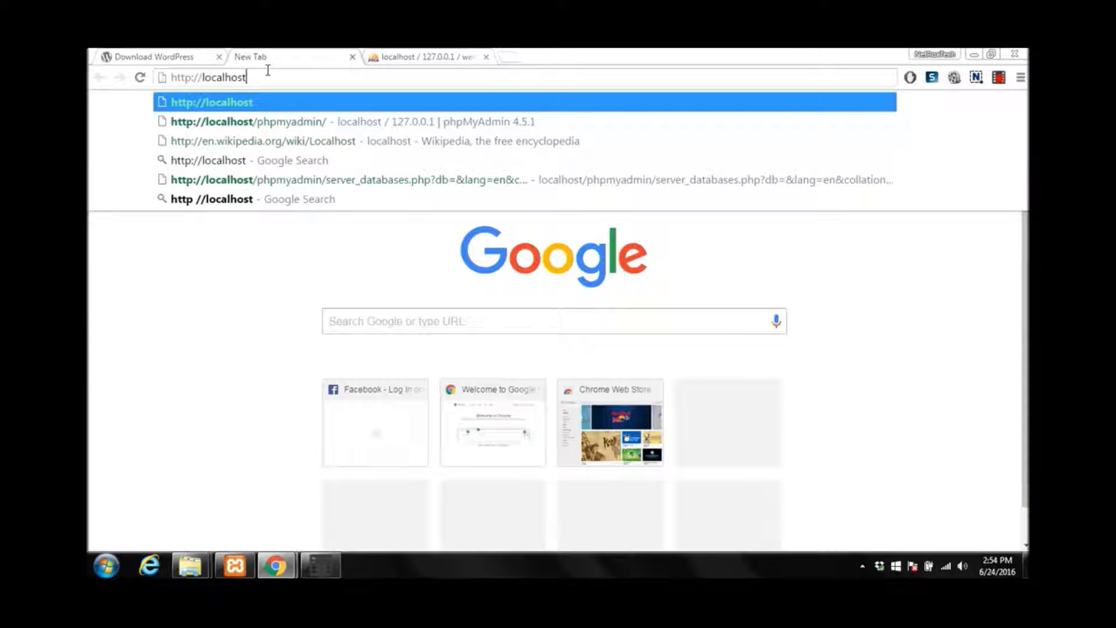
text(/)
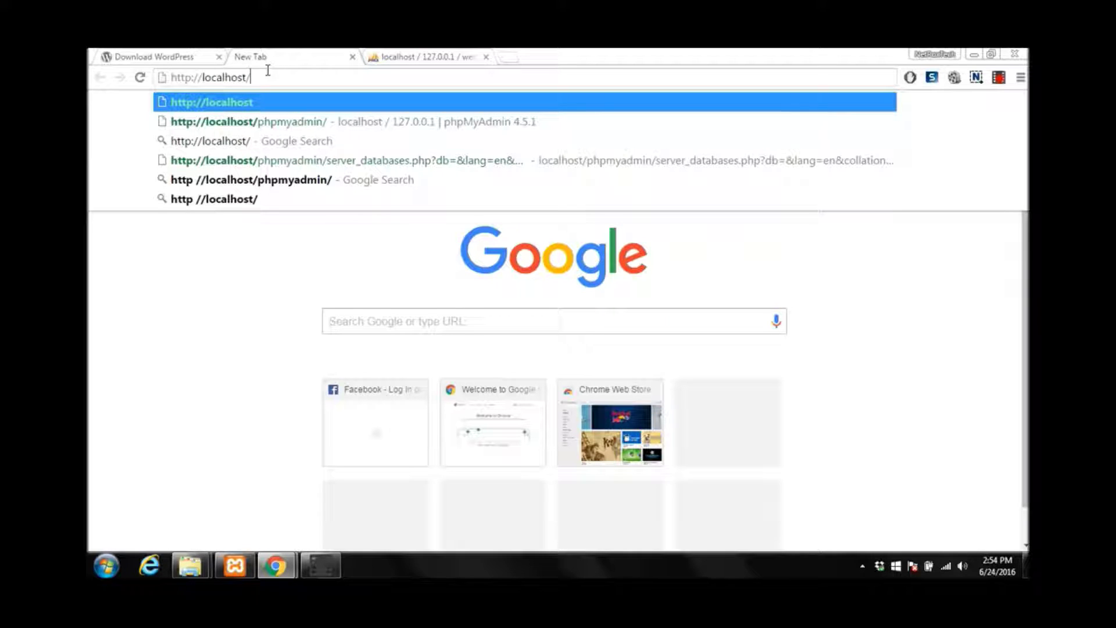
text(word)
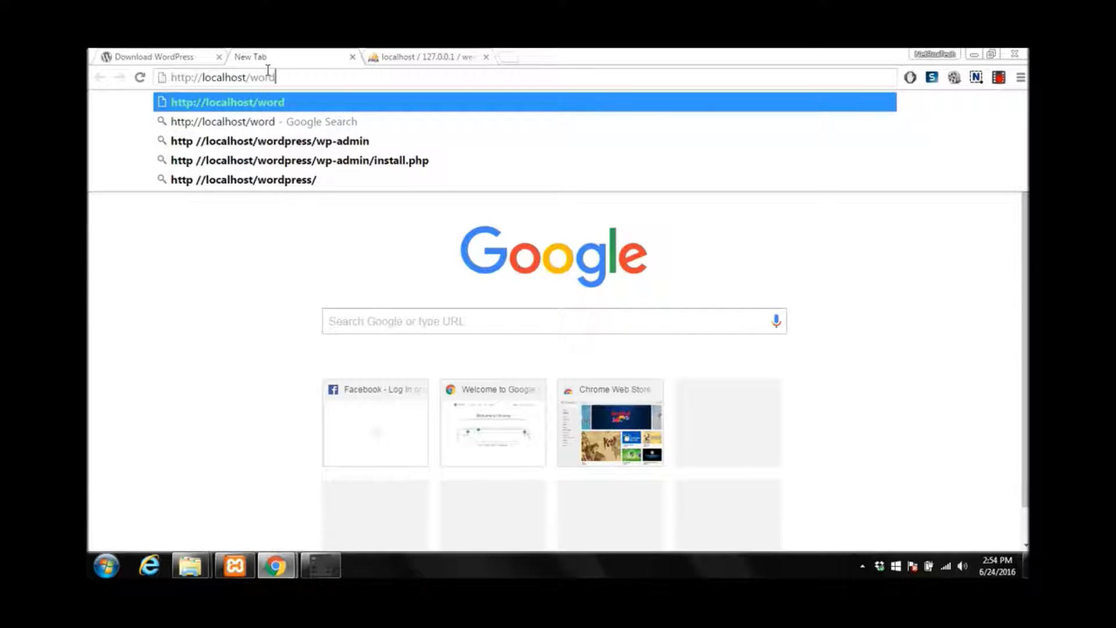
text(press/)
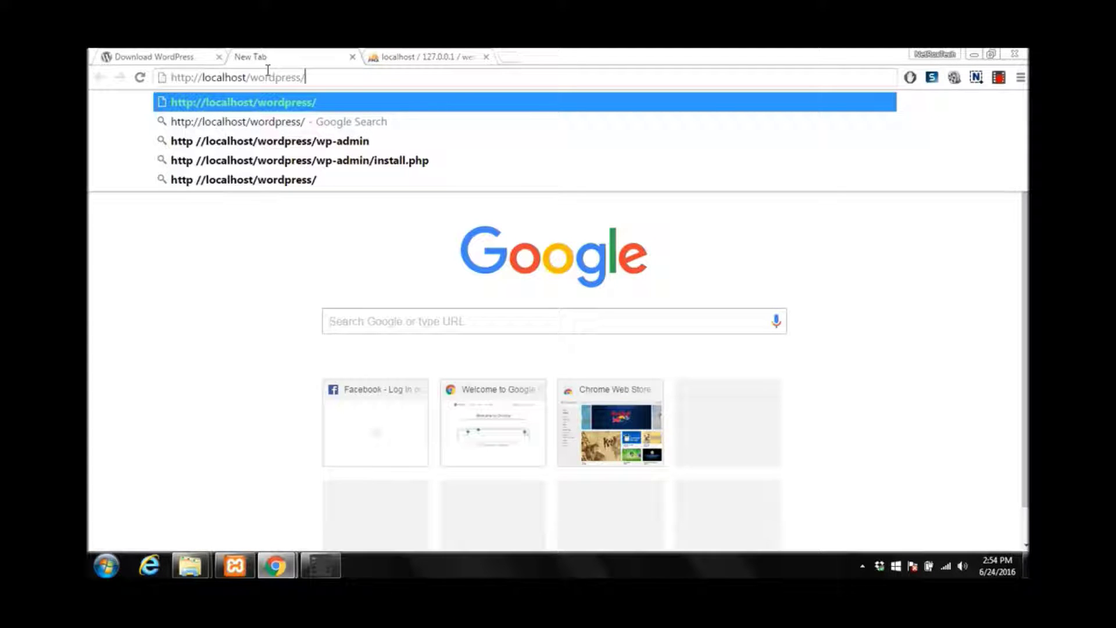
key(Return)
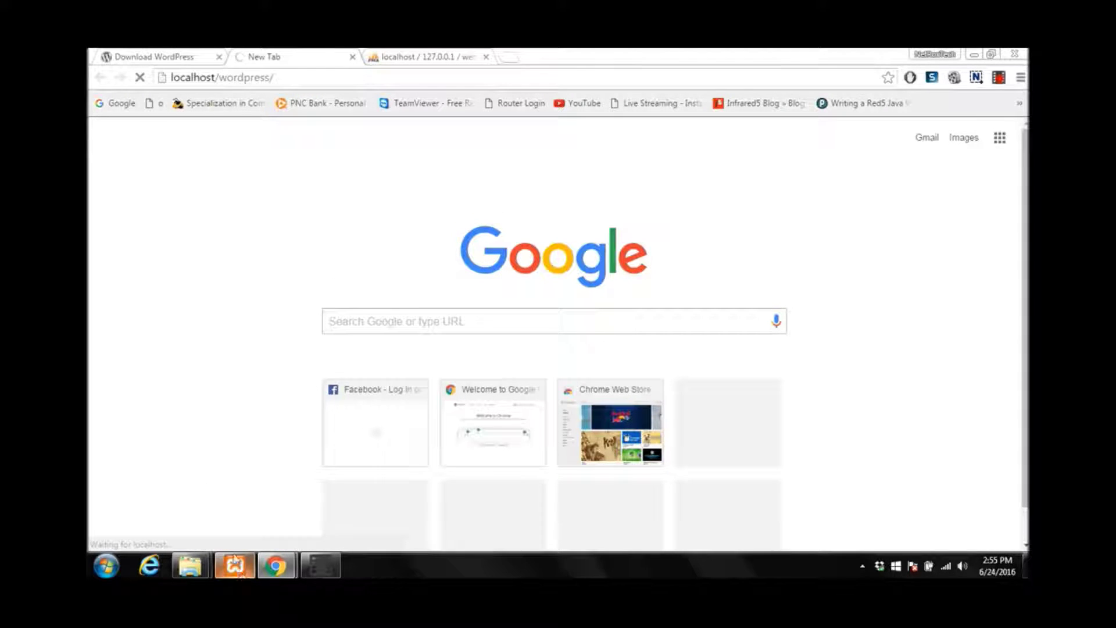
click(237, 567)
click(602, 51)
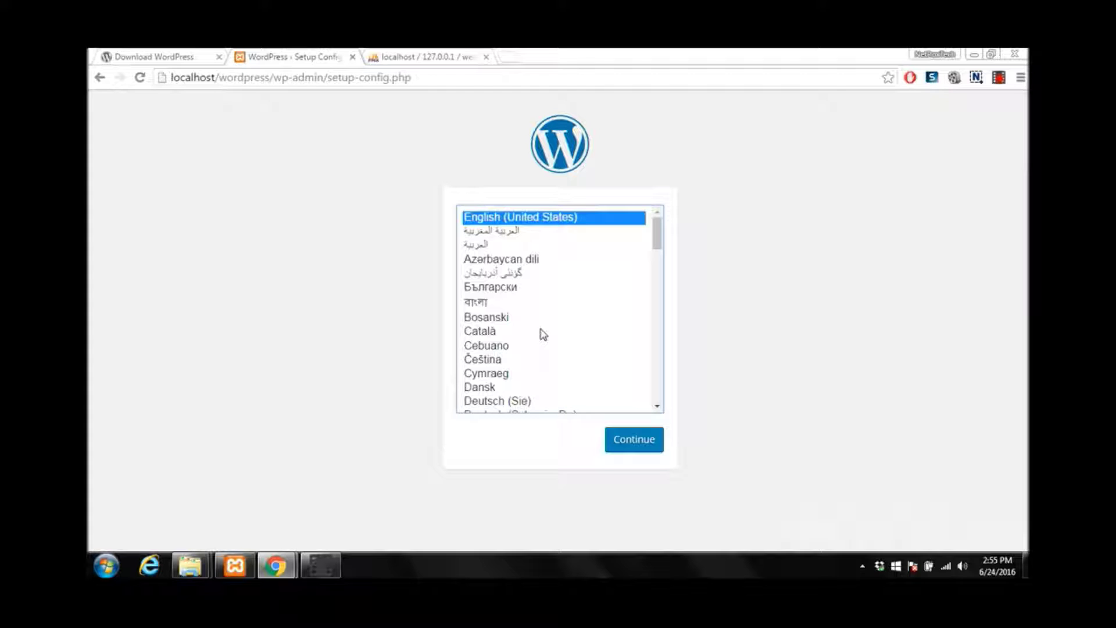
Keep English (United States) and continue to the database details form
click(618, 440)
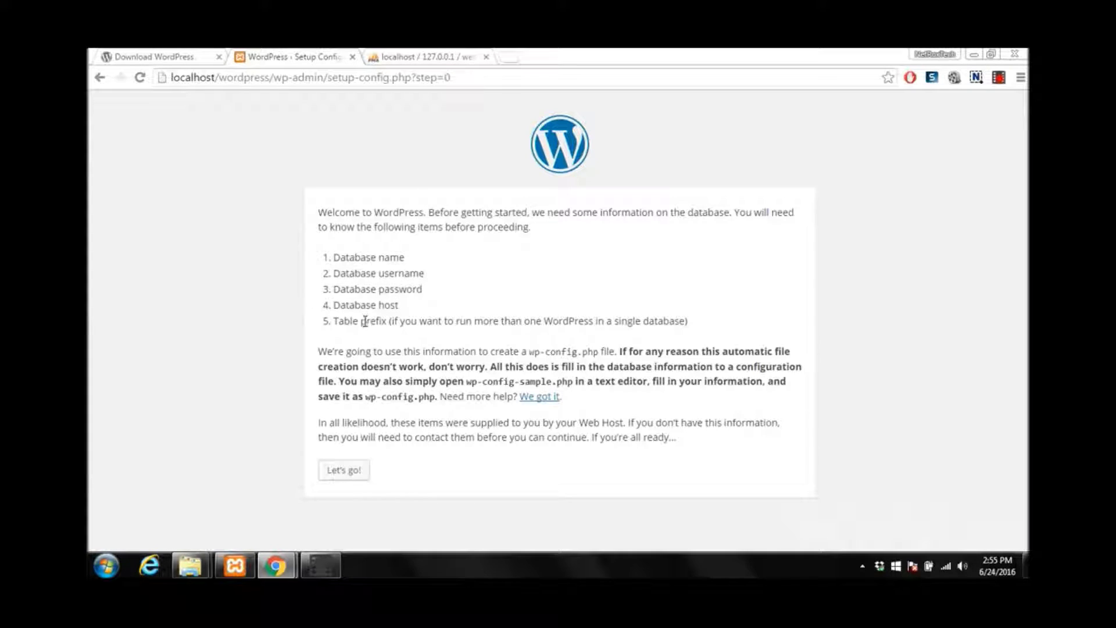
click(354, 473)
Set Database Name to 'website' and enter the database username and password
click(343, 468)
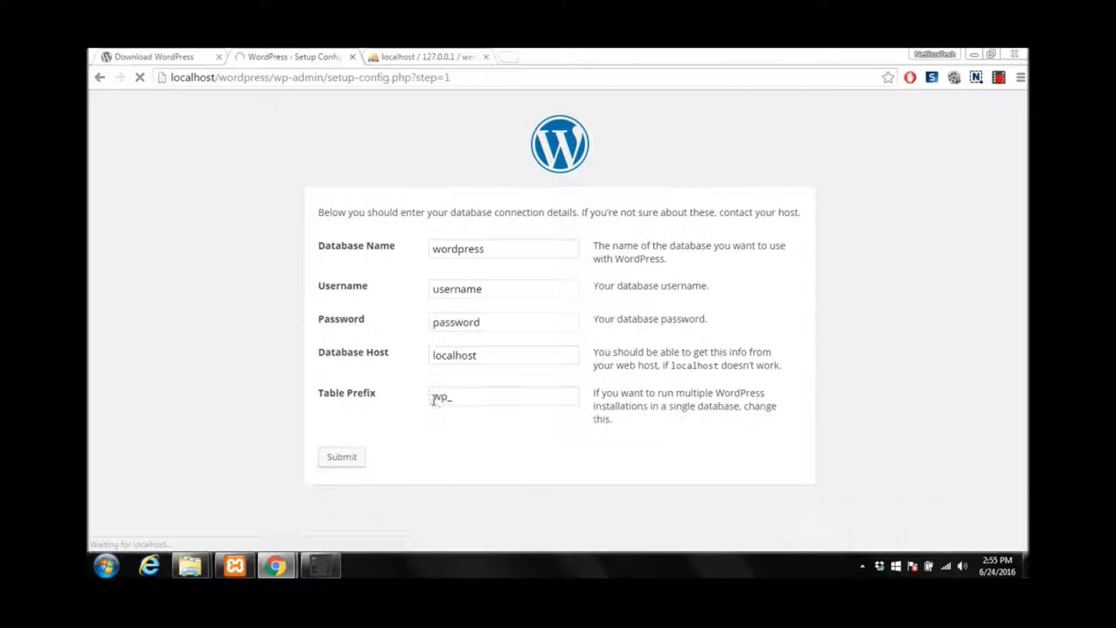
drag(490, 238, 399, 247)
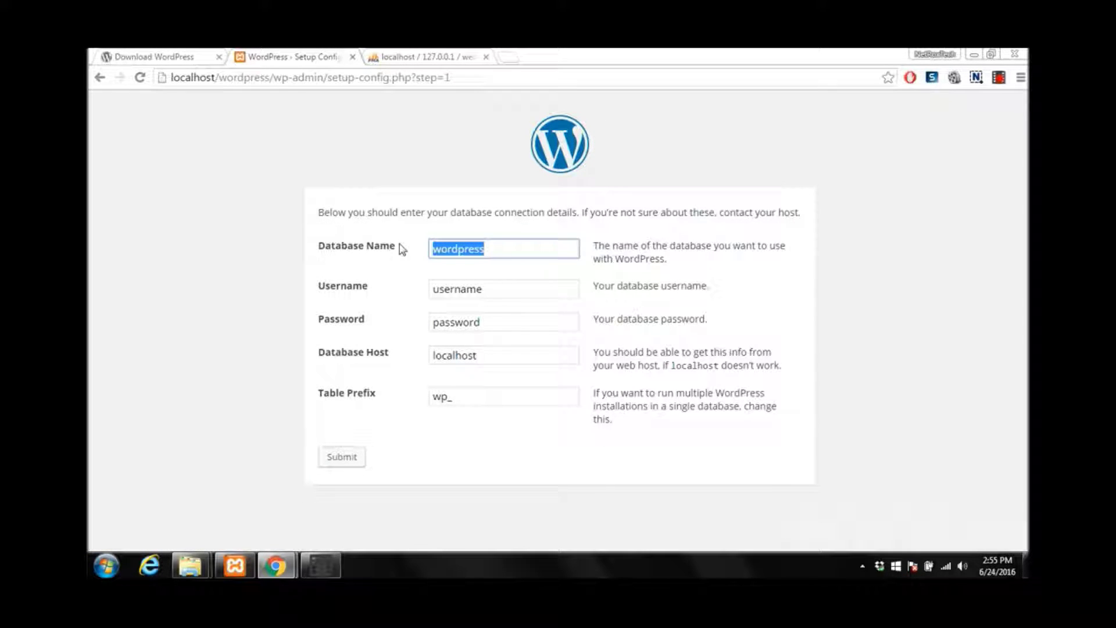
text(website)
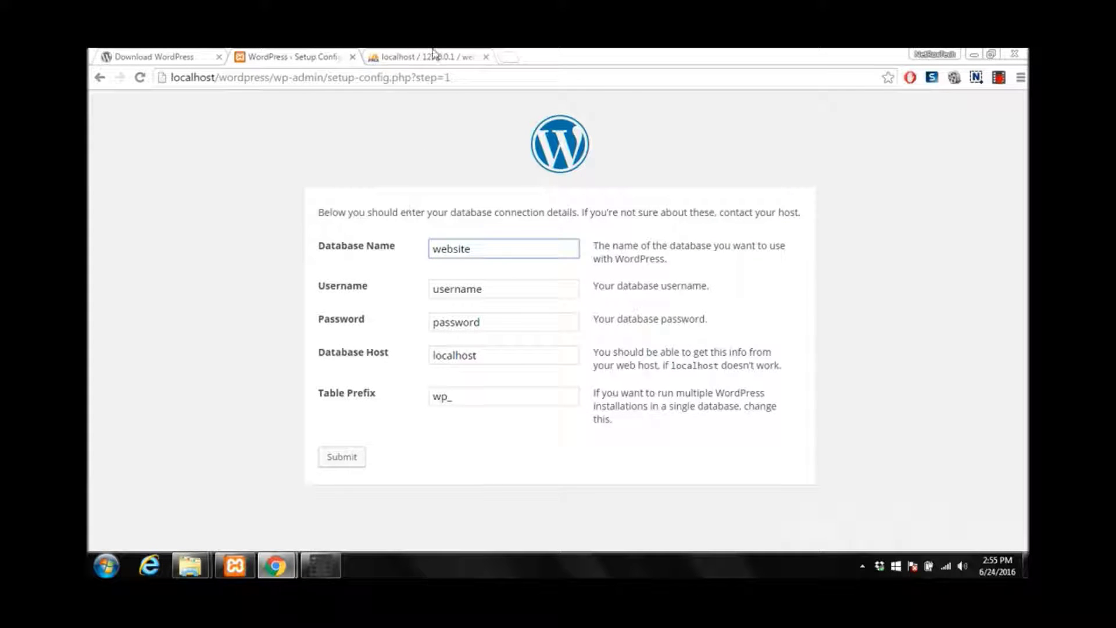
drag(496, 293, 376, 290)
text(test)
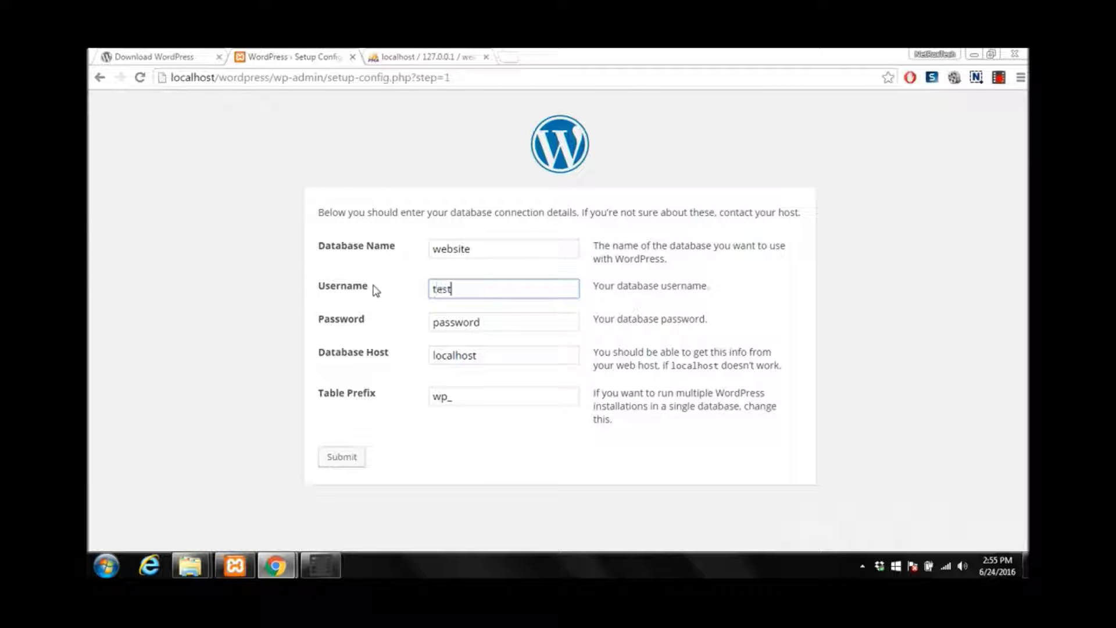
key(Tab)
text(test123)
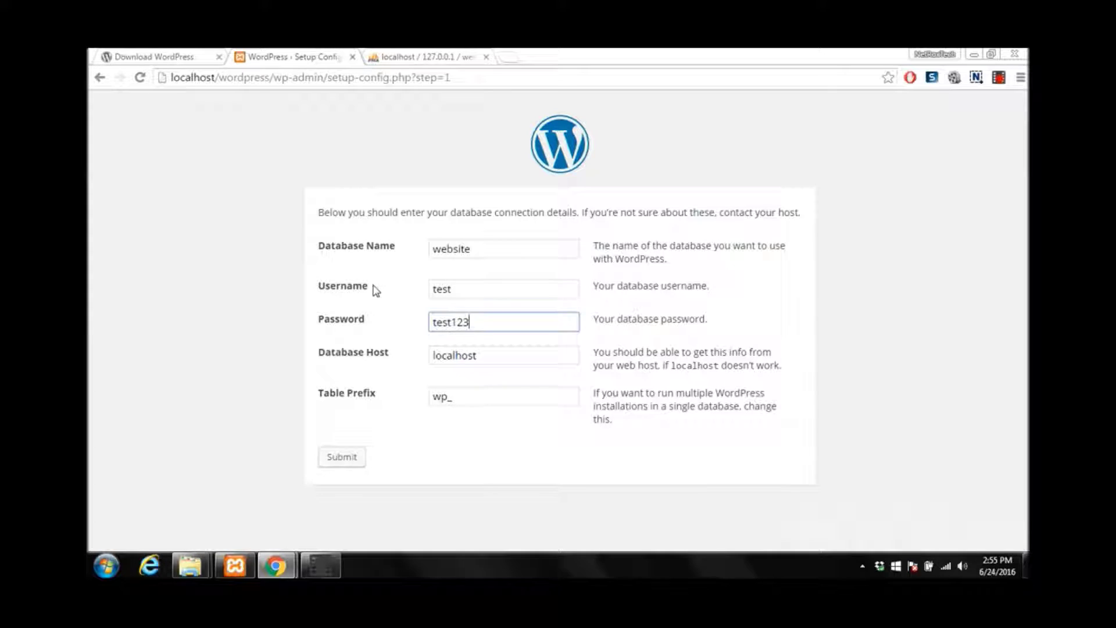
Verify the password and localhost host, then submit the database connection details
drag(473, 322, 429, 322)
click(469, 323)
drag(471, 321, 393, 323)
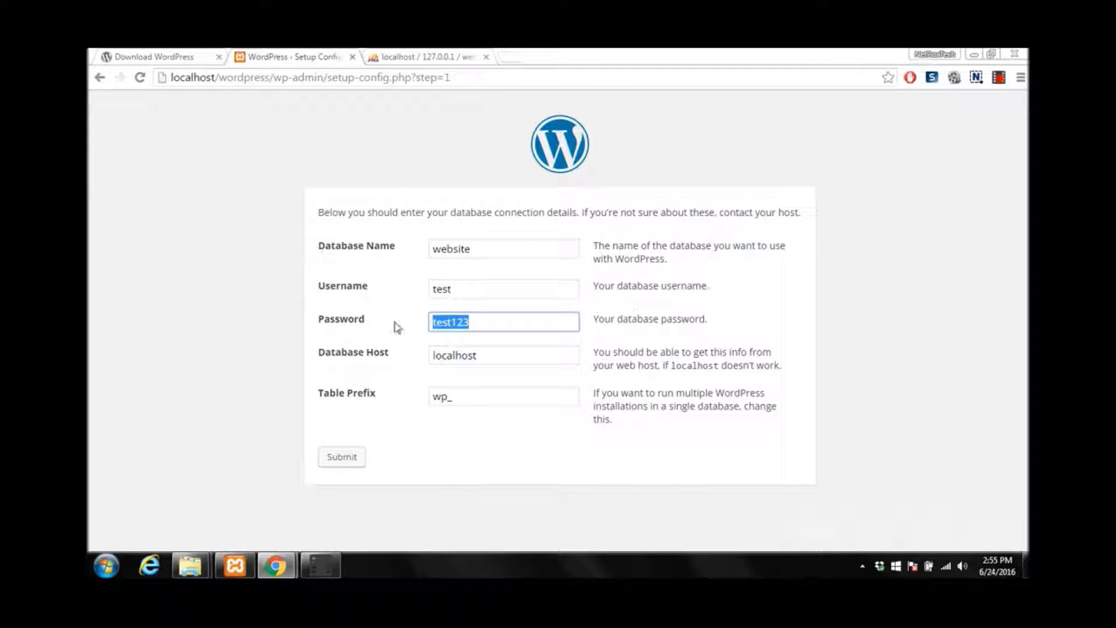
click(477, 326)
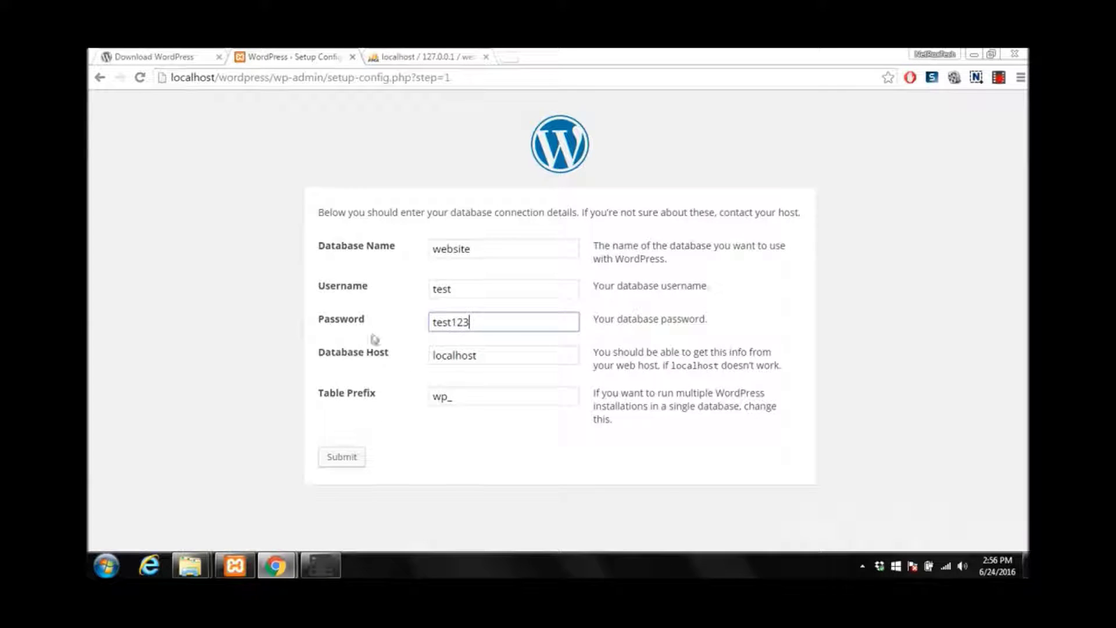
drag(473, 355, 385, 365)
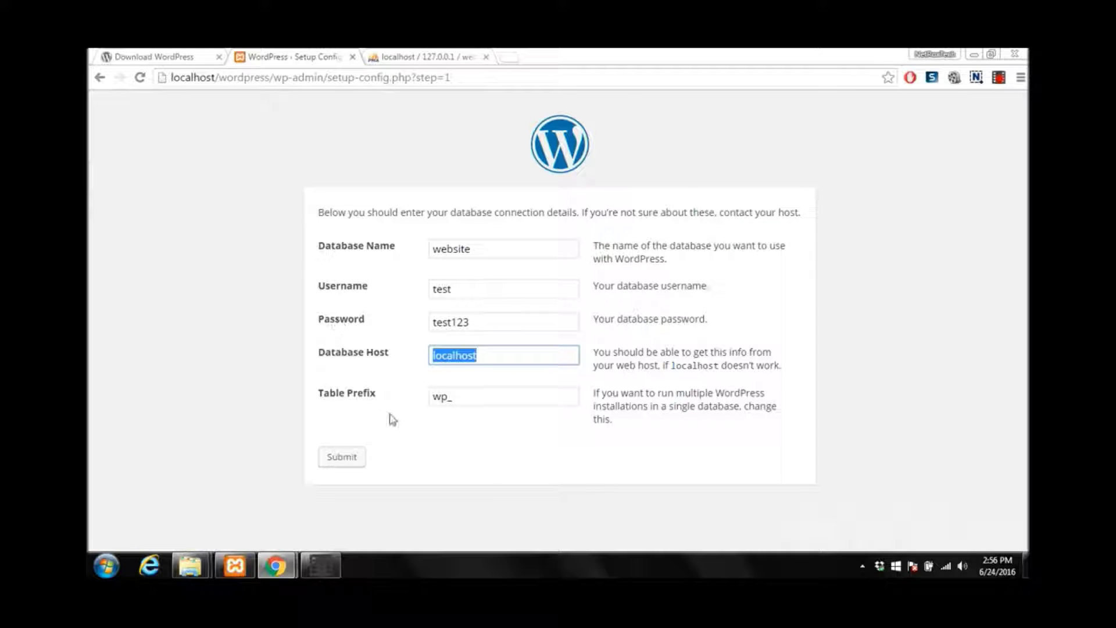
click(345, 457)
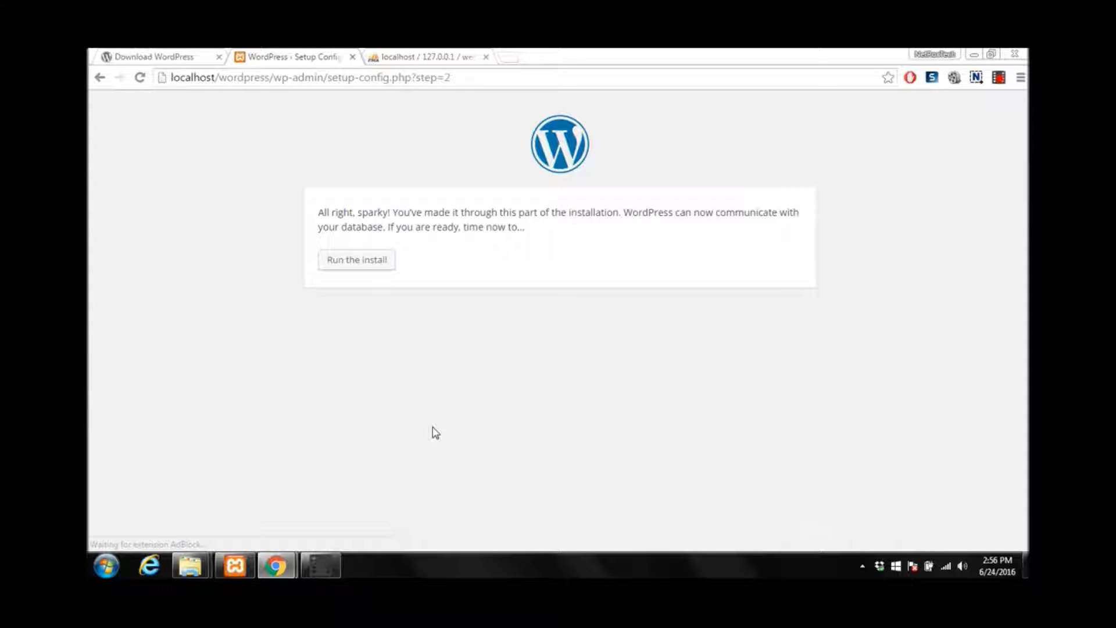
Enter site title 'My First Wordpress Site' and the admin username
click(359, 265)
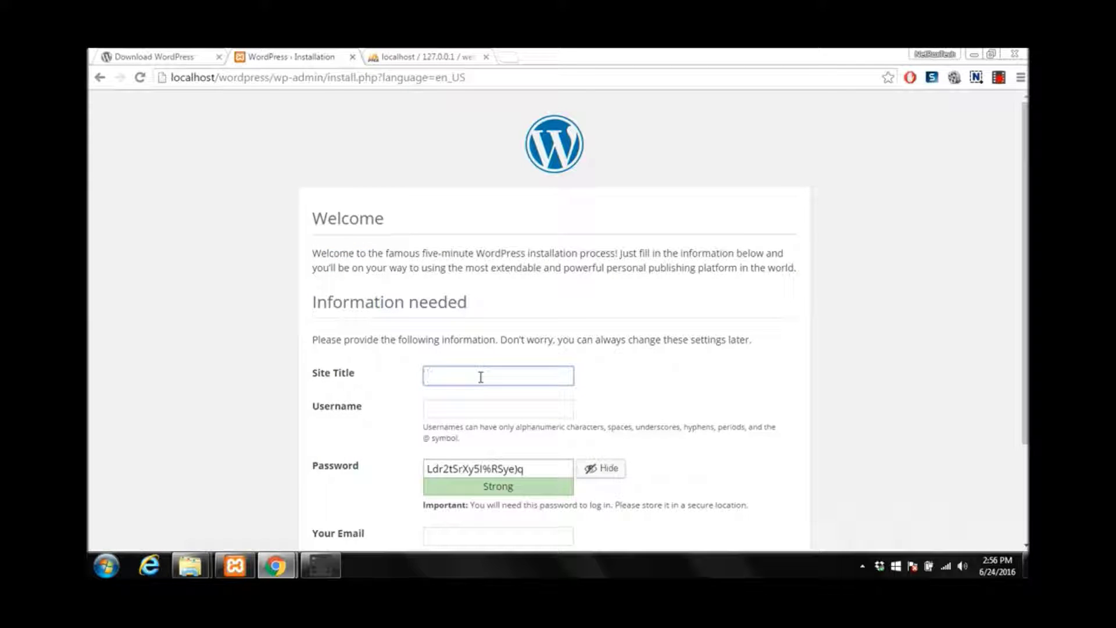
text(My First Wordpress Site)
scroll(702, 229, down, 2)
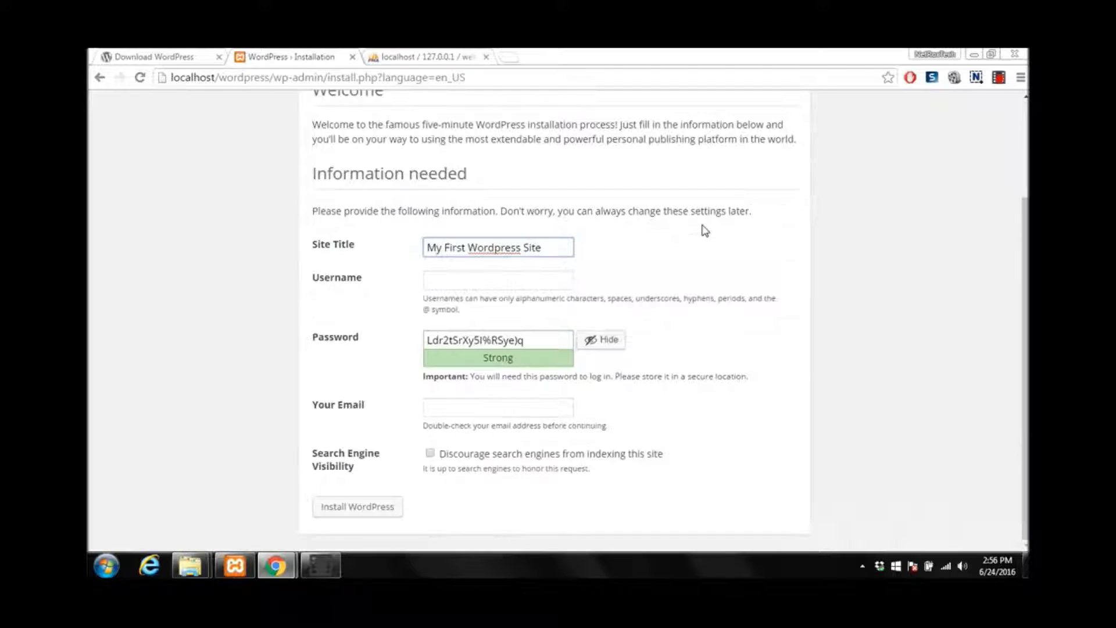
click(444, 278)
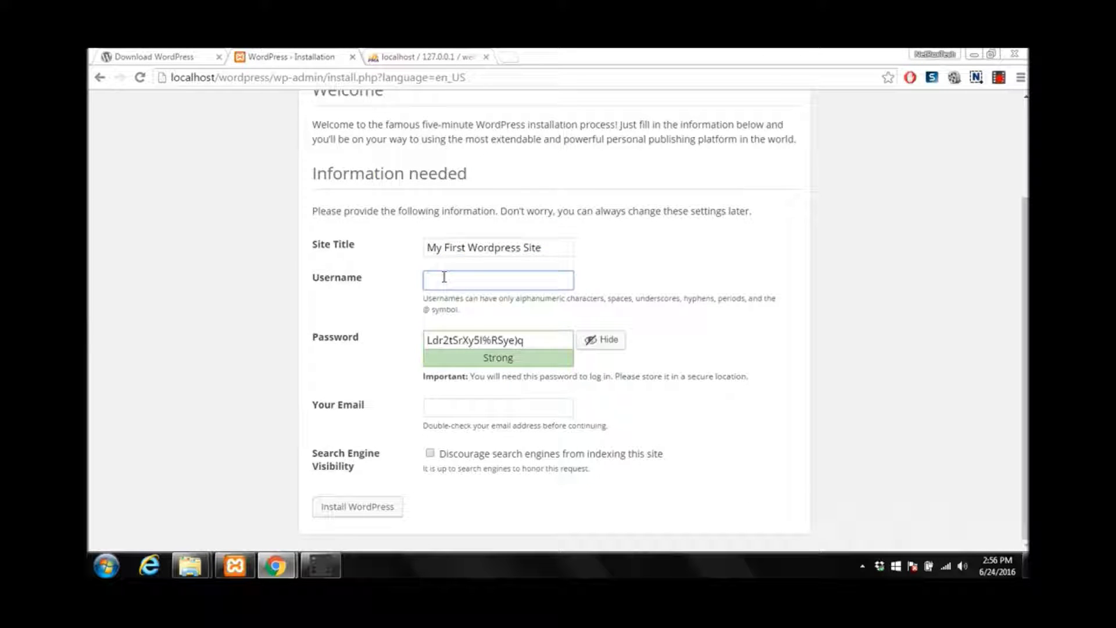
text(admin)
Replace the generated password with a simpler password of your own
click(533, 342)
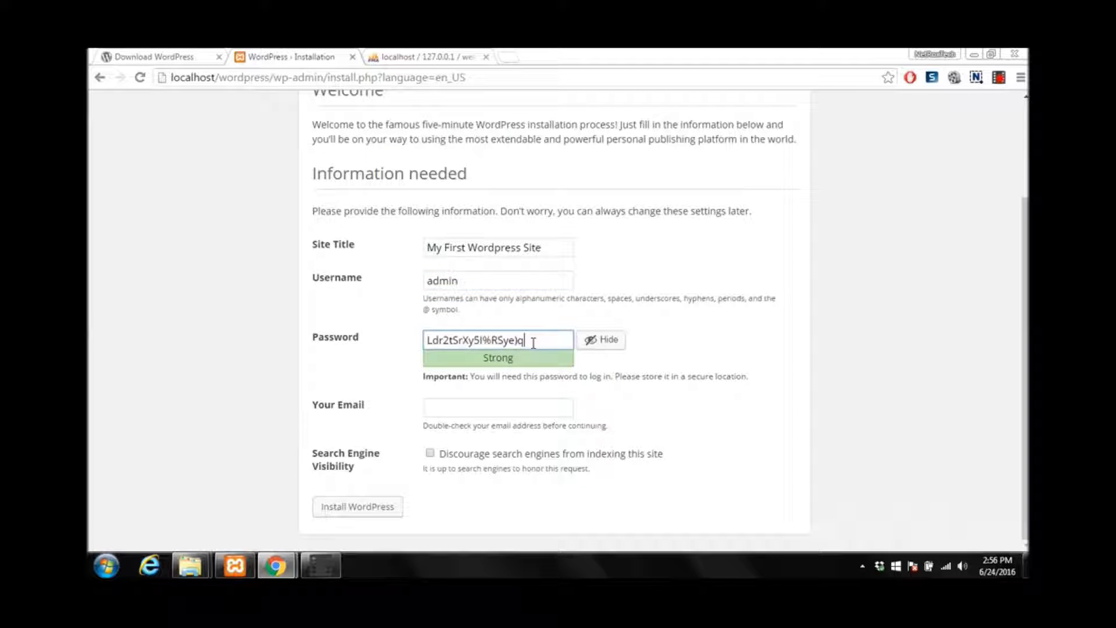
drag(533, 343, 360, 339)
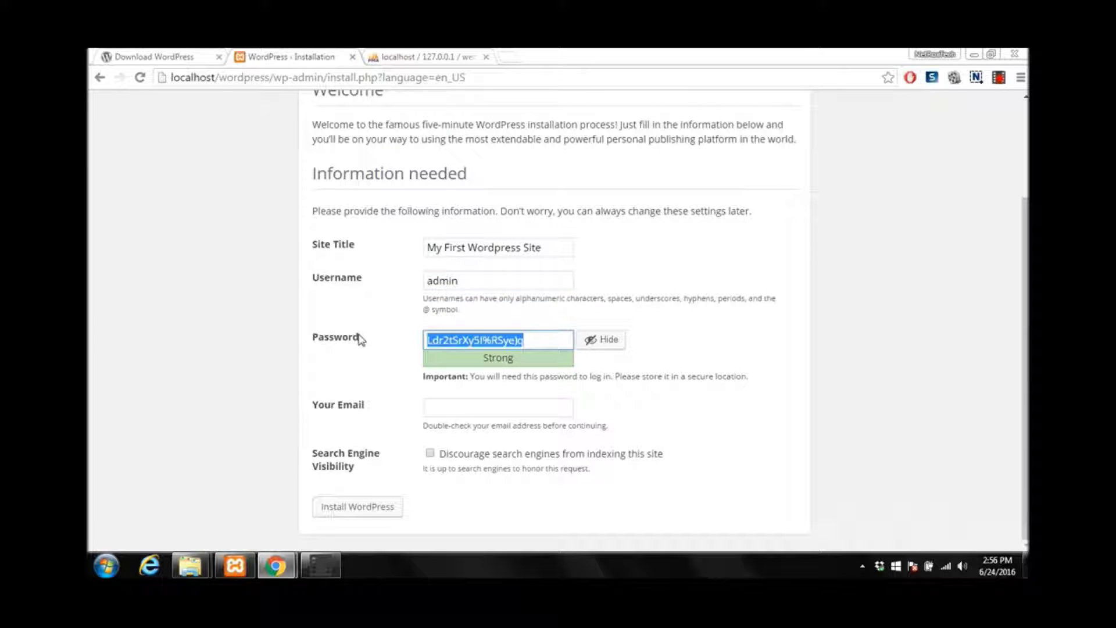
text(admin1)
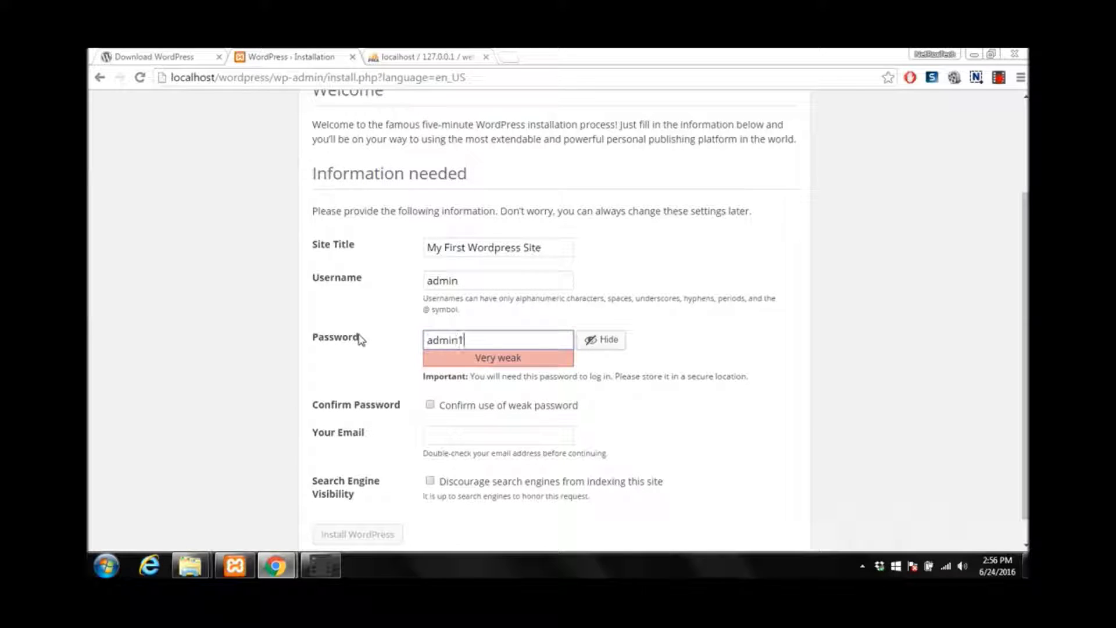
text(23)
scroll(602, 296, down, 1)
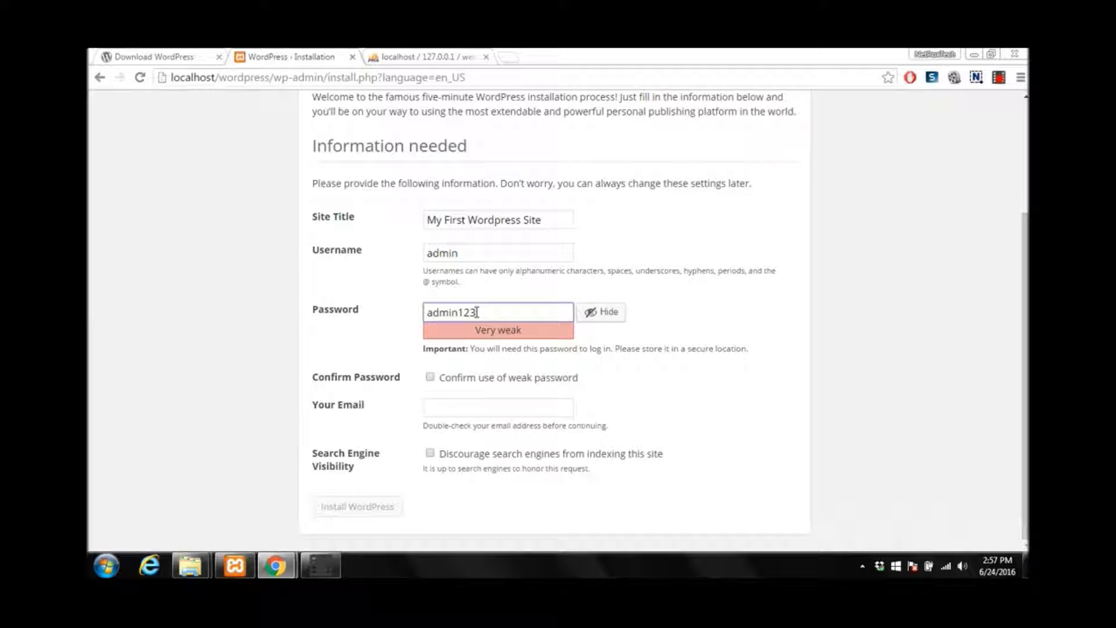
Tick 'Confirm use of weak password' for the new password
drag(477, 312, 403, 311)
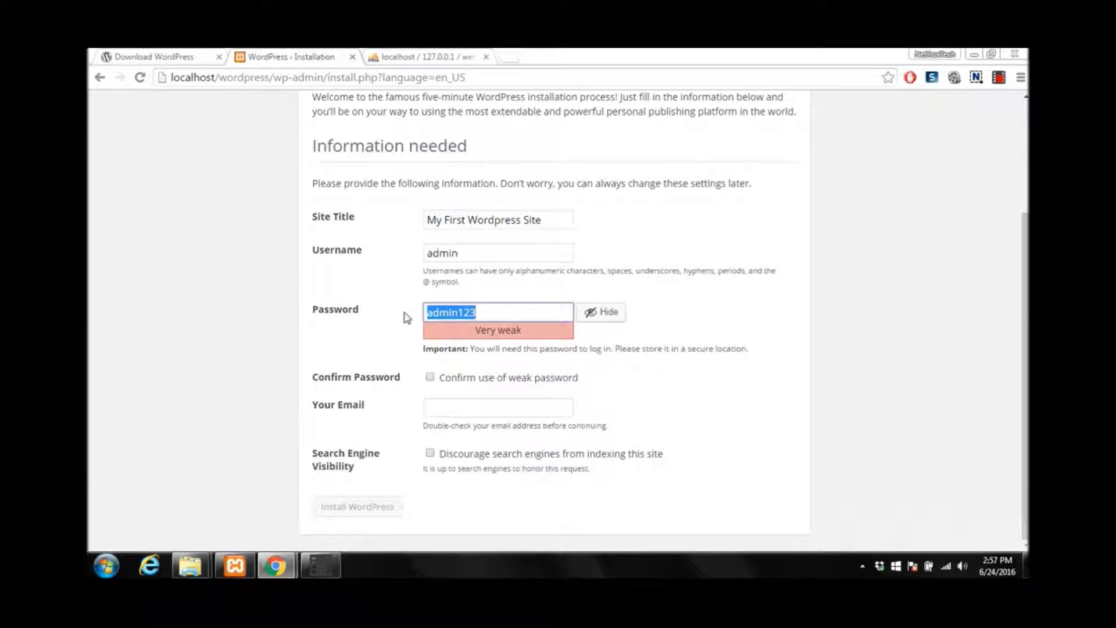
click(428, 377)
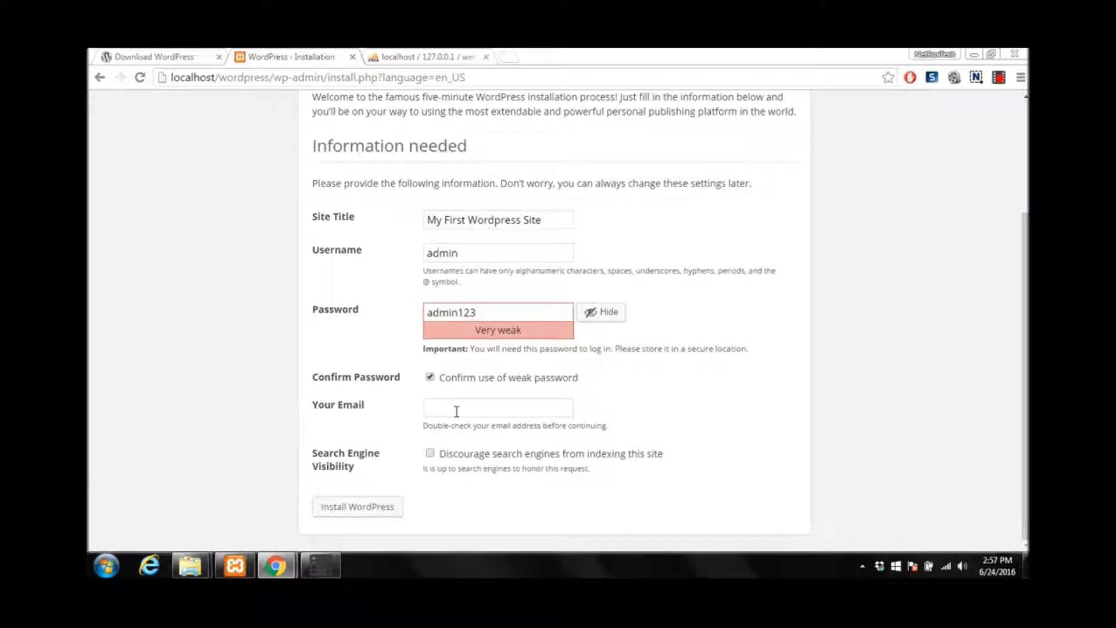
drag(475, 312, 382, 311)
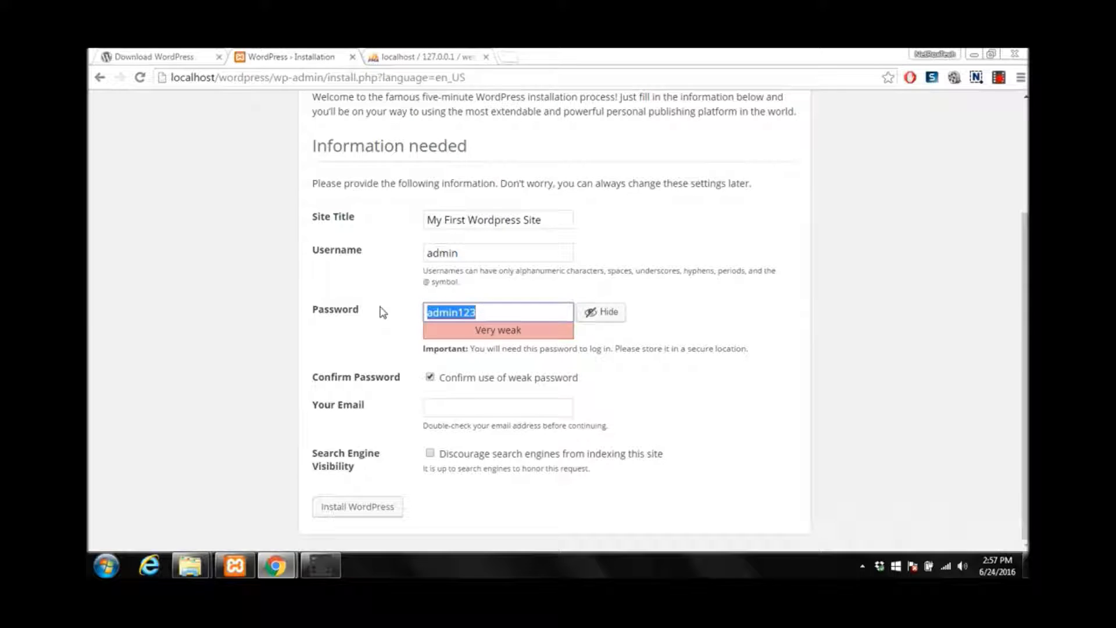
Fill in the admin e-mail address and run Install WordPress
click(461, 406)
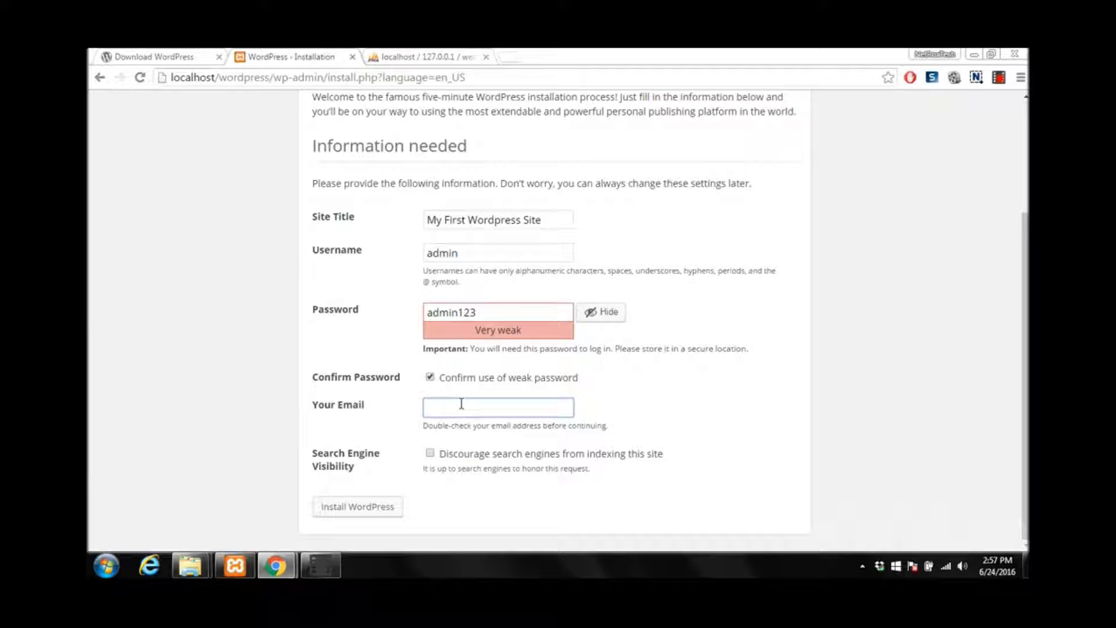
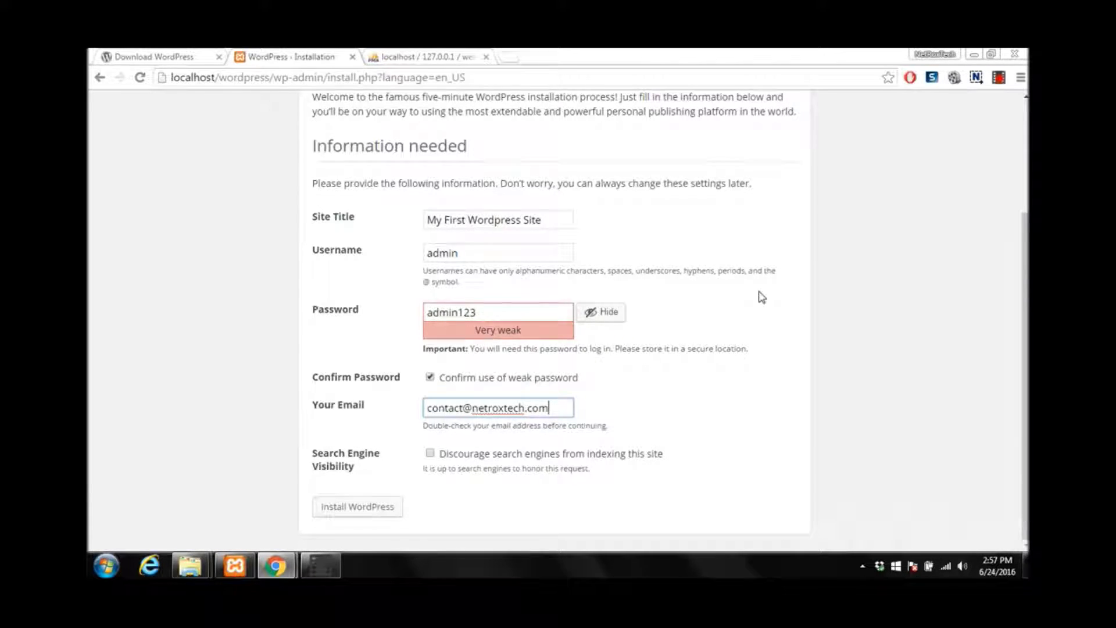
scroll(761, 297, up, 3)
scroll(762, 297, down, 3)
click(347, 509)
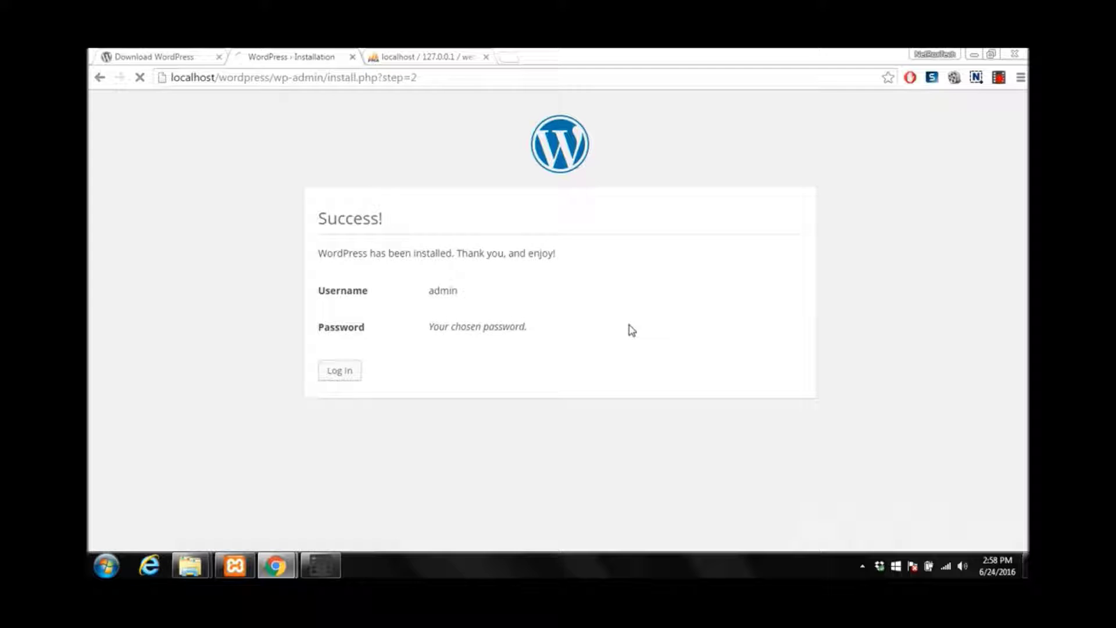
Log in as 'admin' with the account password, declining Chrome's offer to save the password
click(340, 370)
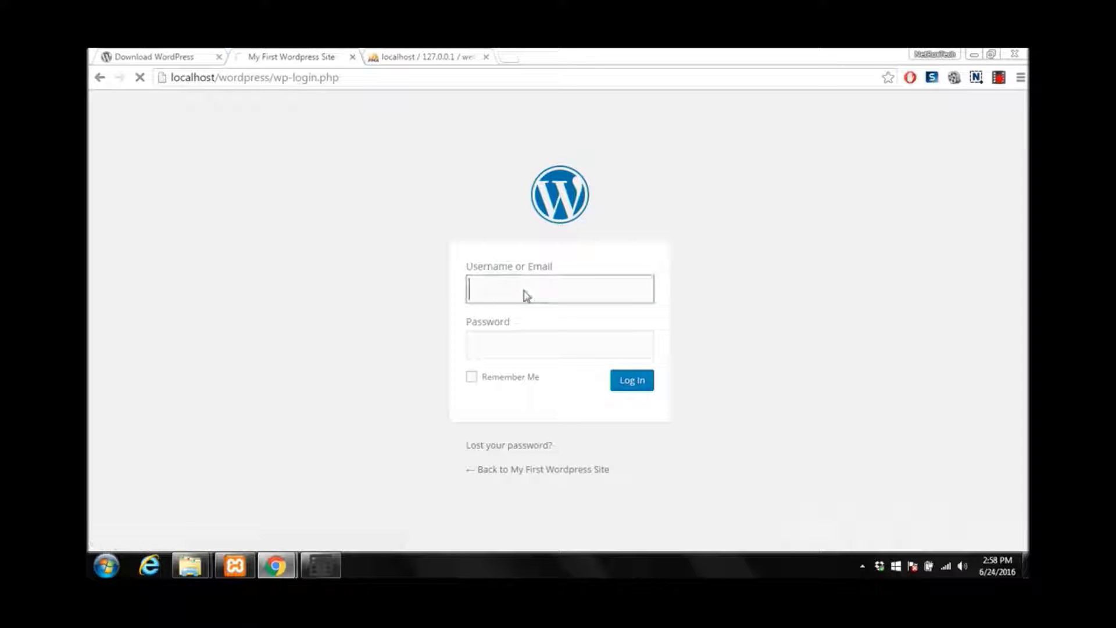
text(admin)
key(Tab)
text(********)
click(627, 382)
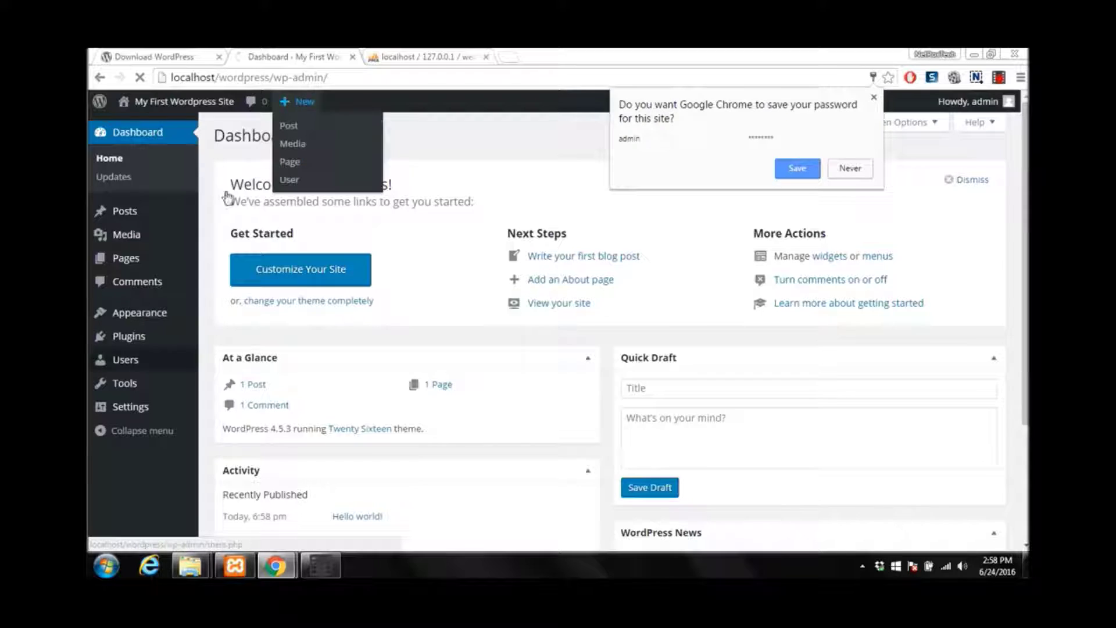
click(850, 168)
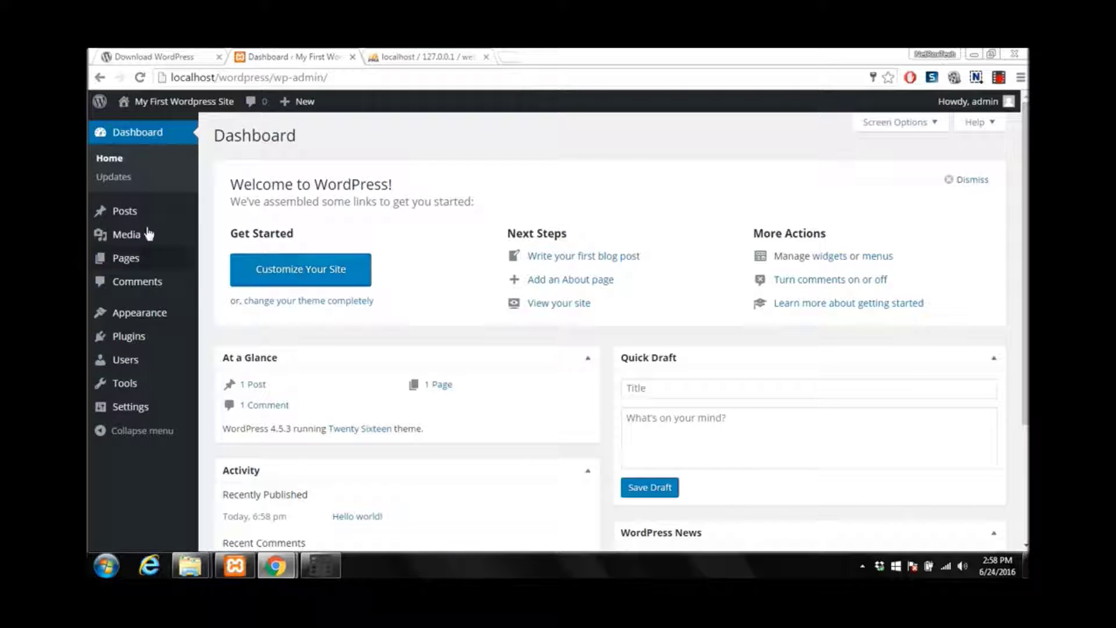
mouse_move(133, 221)
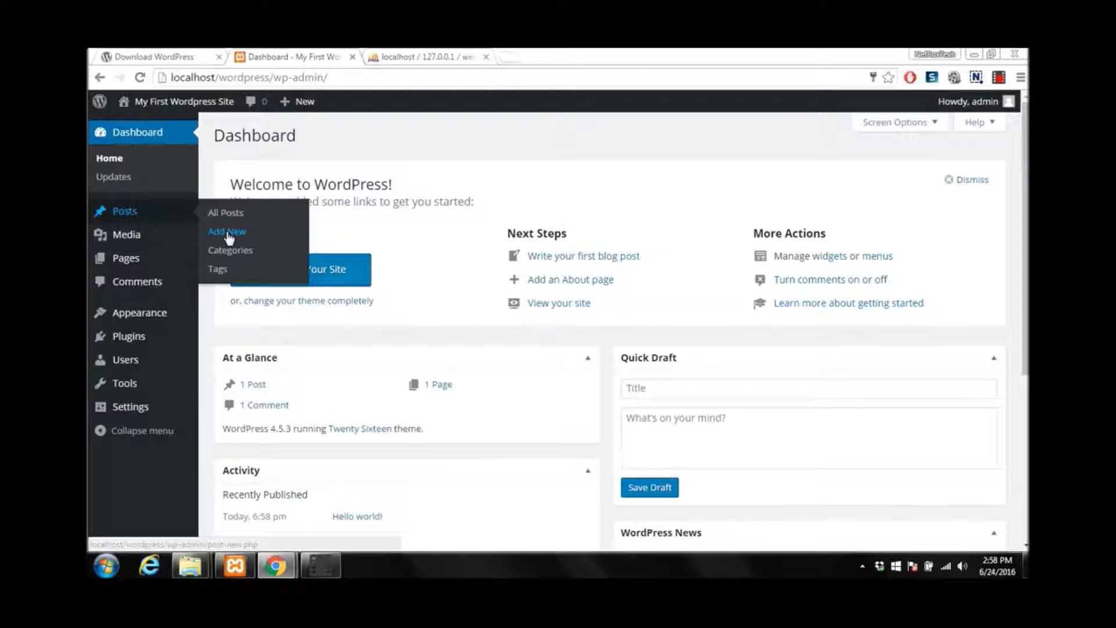
Publish a new post titled 'My First Post' with the body 'Hello from NetRoxTech.com'
click(225, 233)
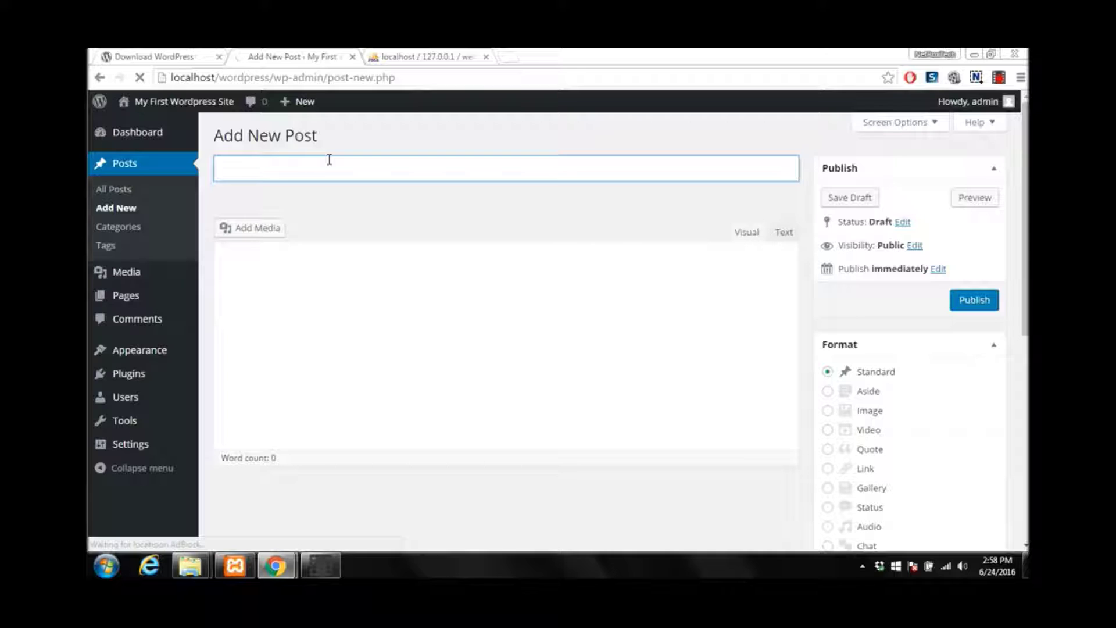
text(My First Post)
click(353, 324)
text(Heel)
key(BackSpace)
key(BackSpace)
text(llo from NetRoxTech.com)
scroll(986, 366, down, 5)
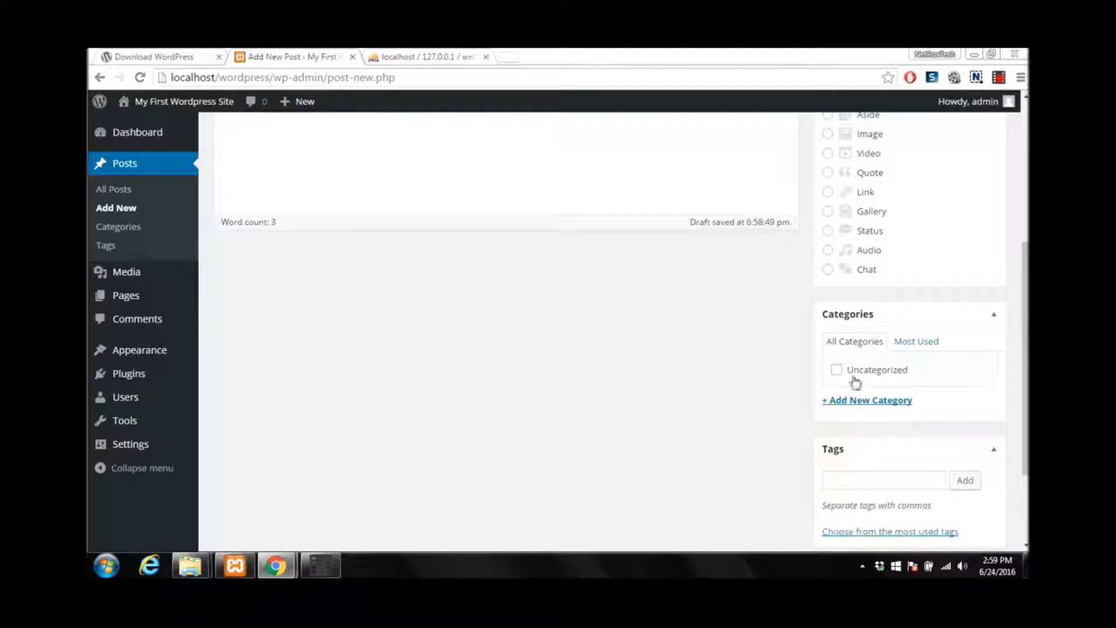
scroll(837, 372, up, 5)
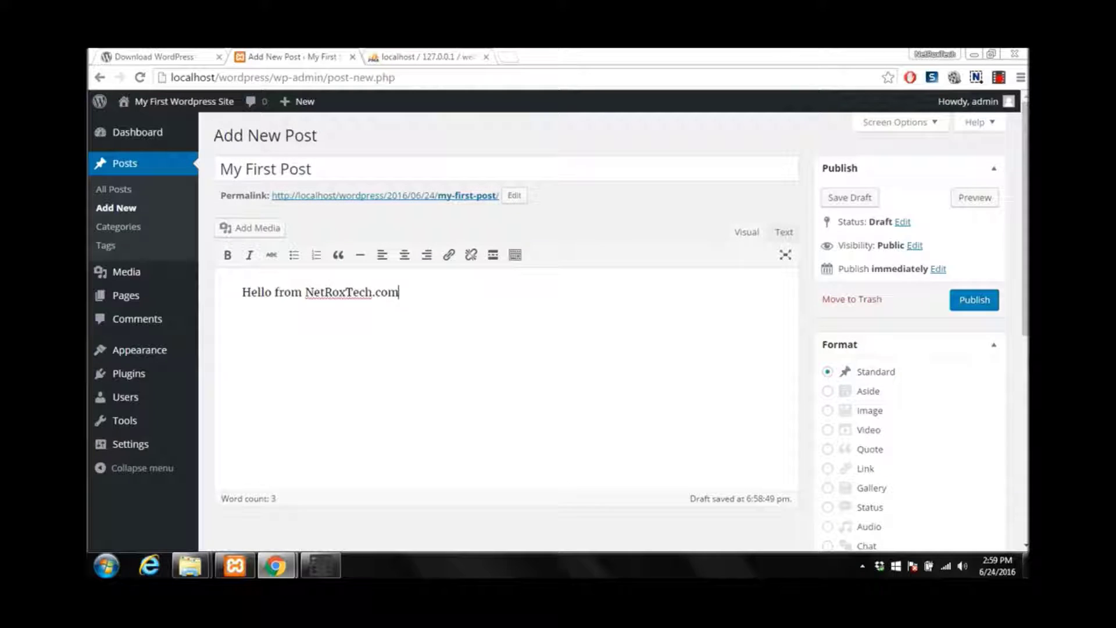
click(242, 291)
click(984, 300)
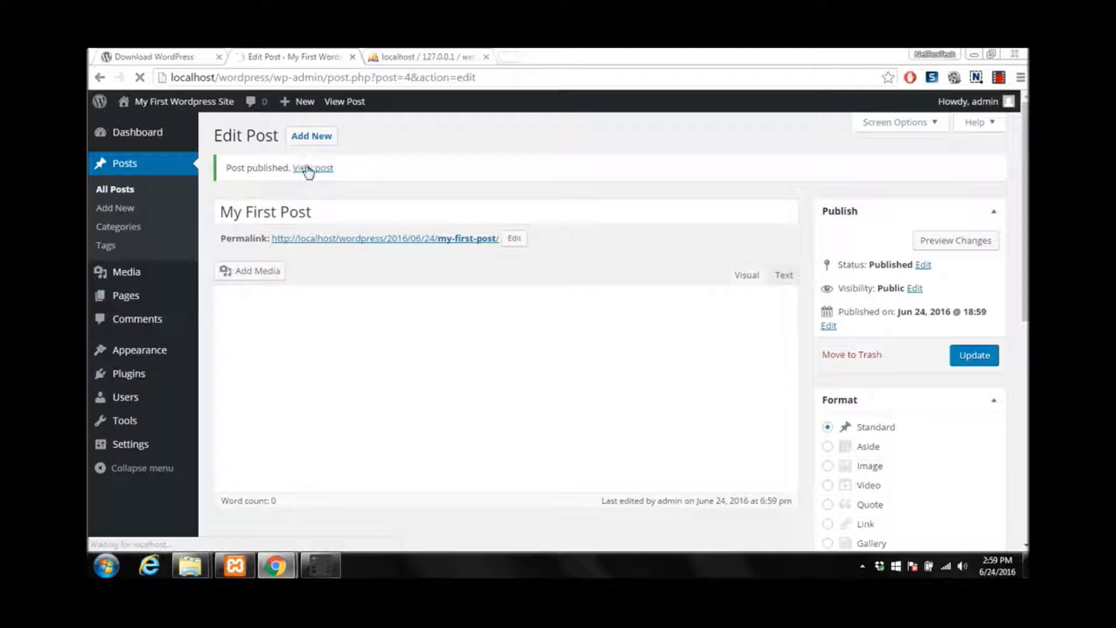
Open 'My First Post' on the live site from the Post published notice
click(308, 170)
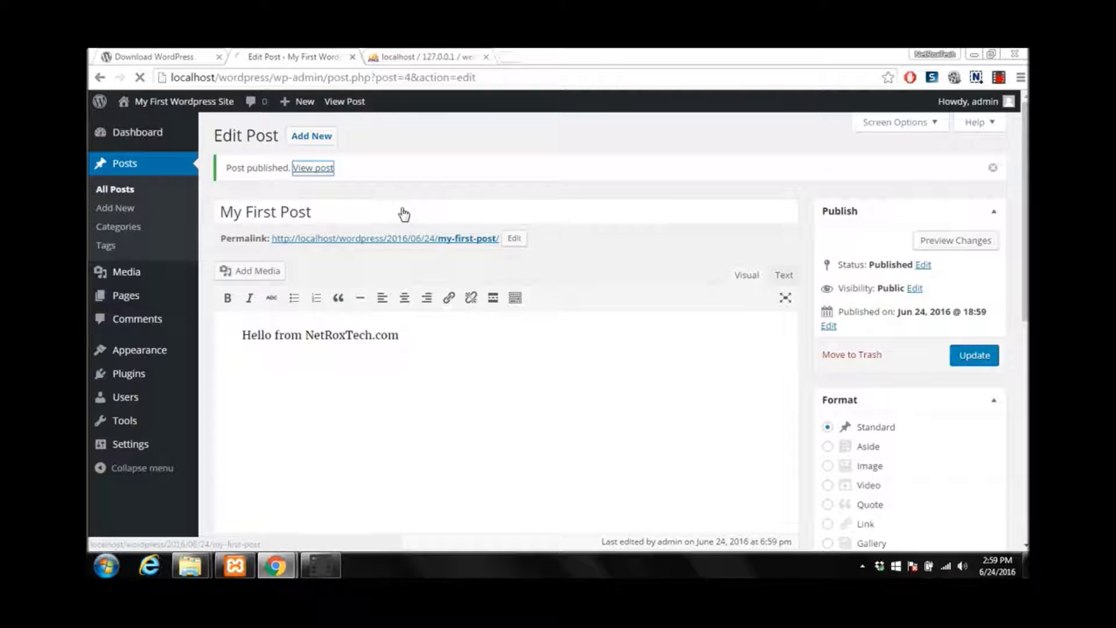